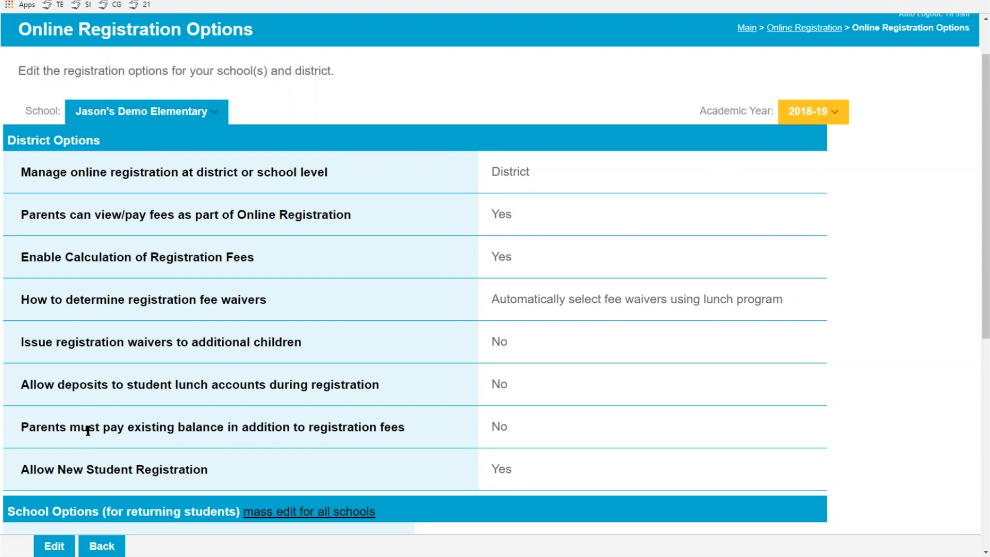
Scroll down the 2018-19 Online Registration Options page to view the district settings
scroll(88, 430, down, 1)
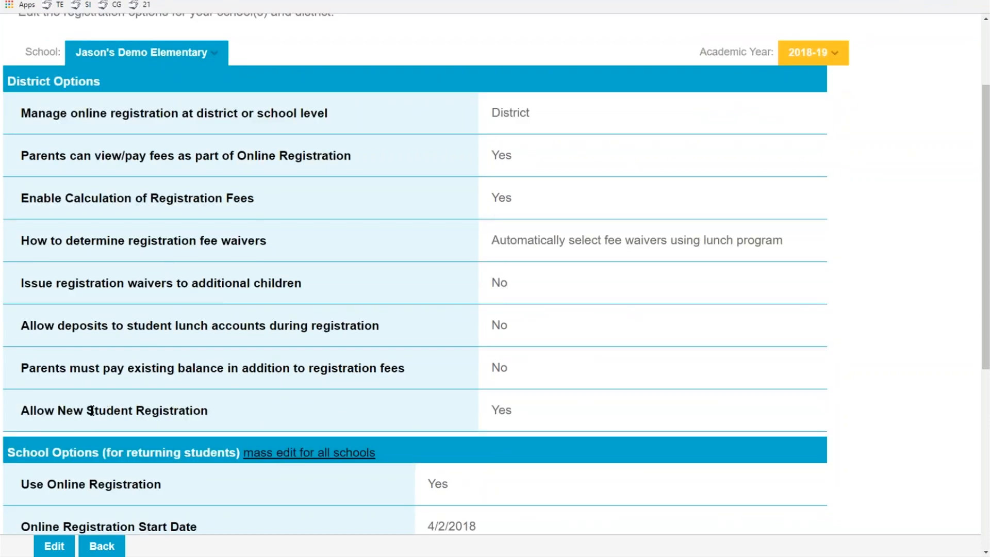
Review the registration and fee options, then switch to the new-family registration window
scroll(91, 407, down, 1)
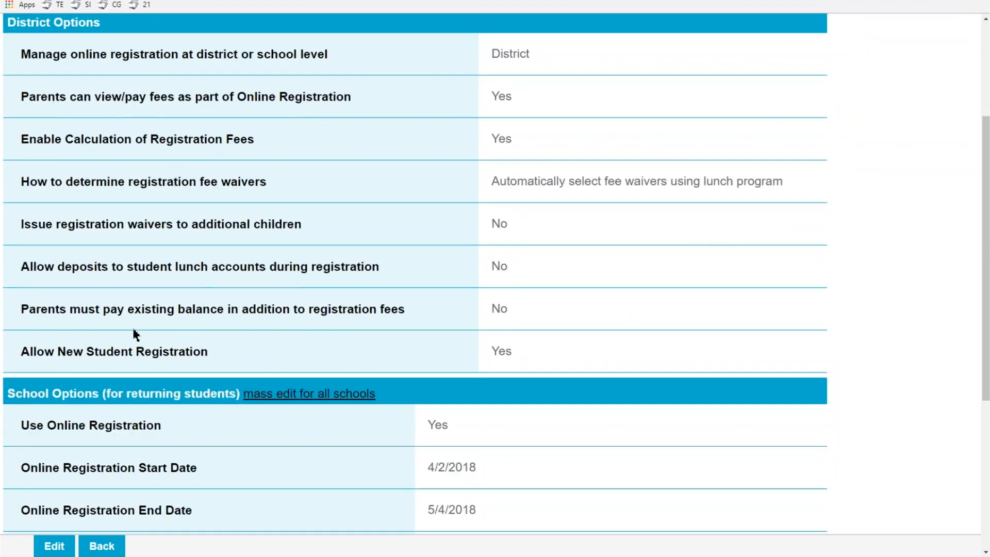
scroll(135, 334, down, 1)
scroll(135, 334, down, 1)
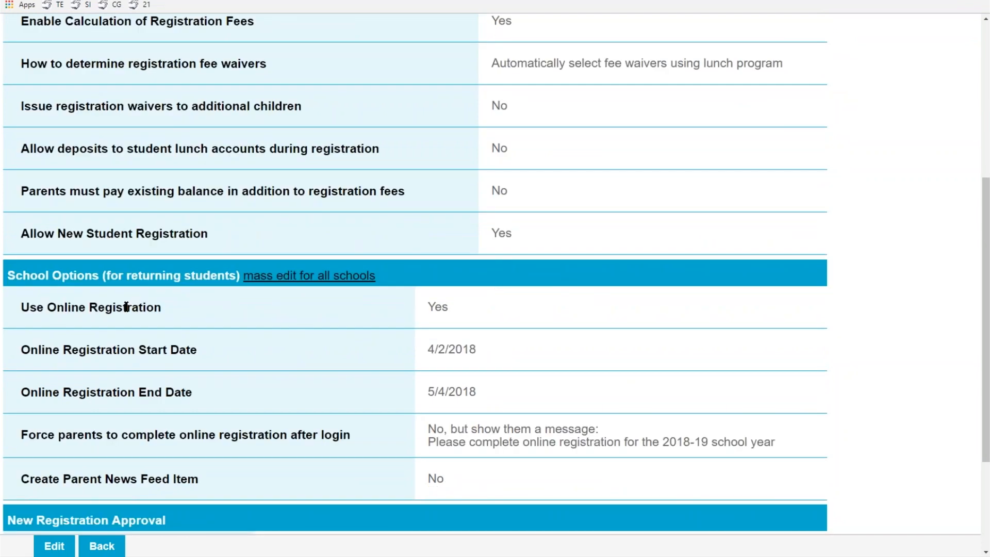
scroll(126, 308, down, 3)
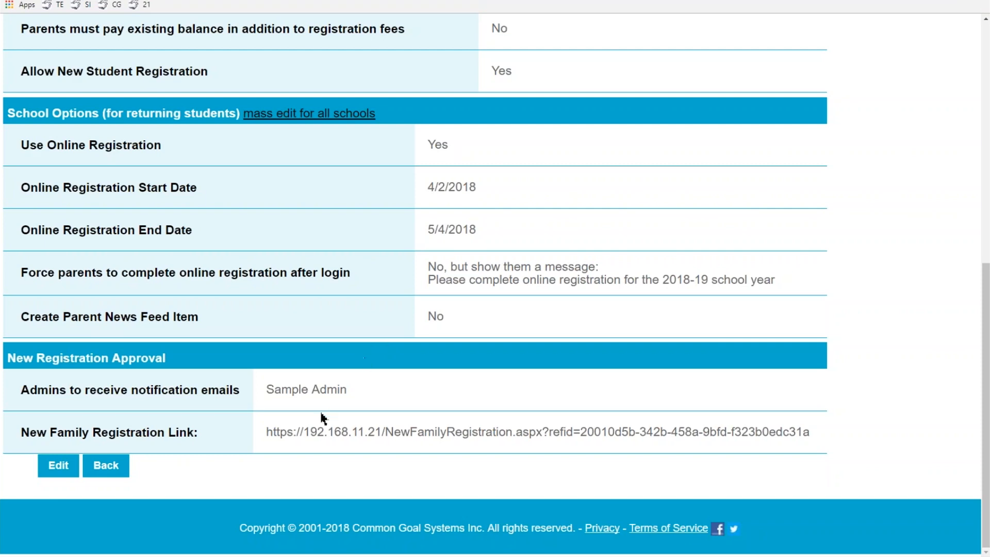
scroll(321, 417, up, 2)
scroll(324, 367, down, 2)
scroll(290, 407, up, 2)
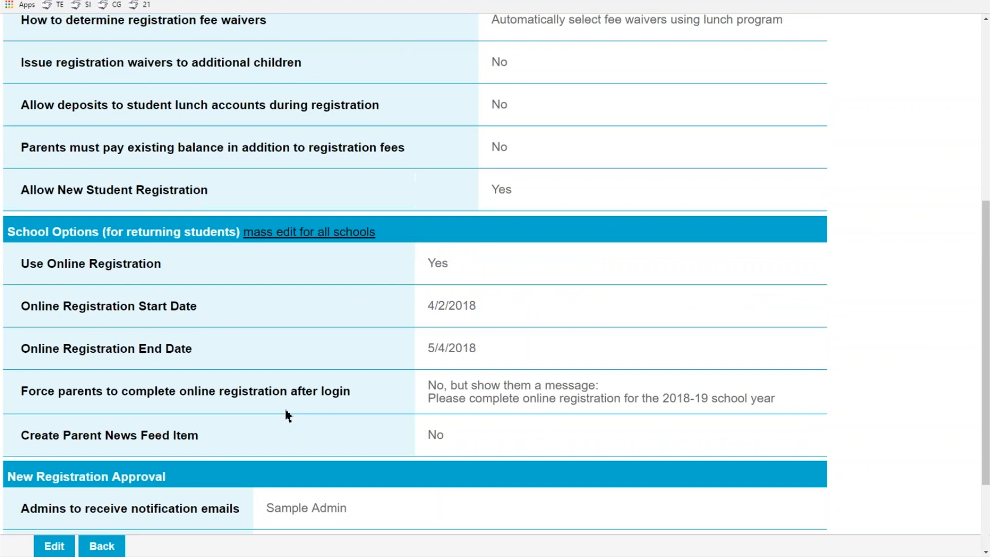
scroll(281, 411, up, 2)
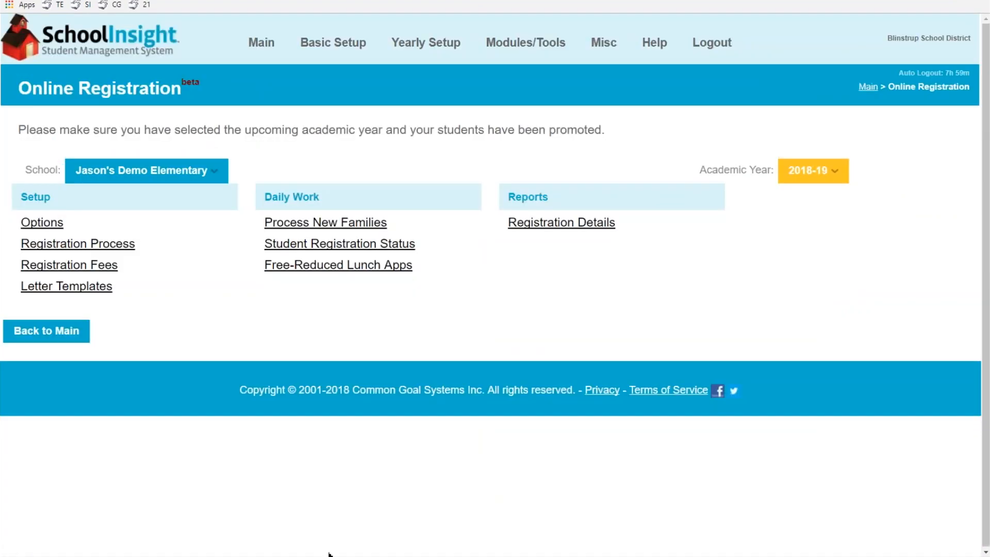
click(392, 508)
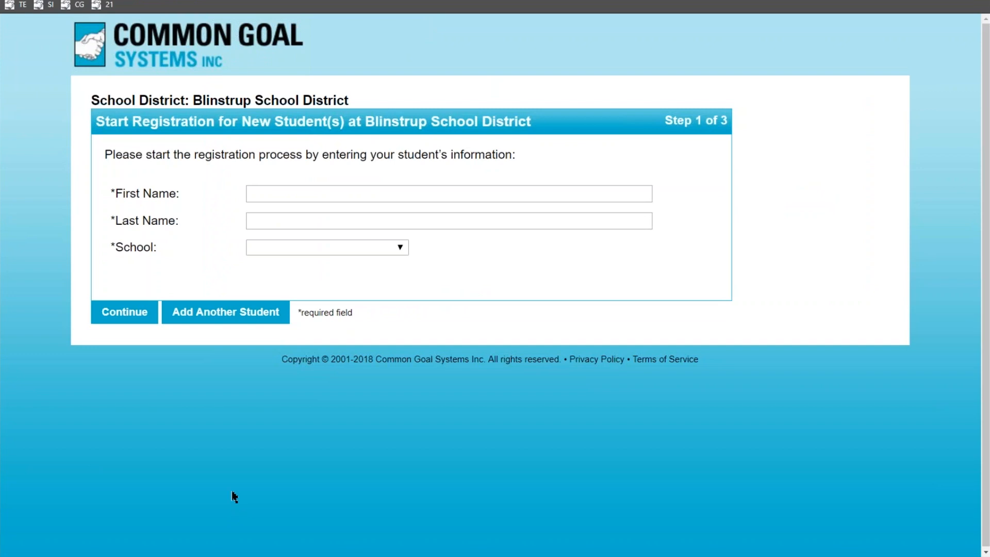
Enter the student's first and last name, choose Jason's Demo Elementary and grade 2 - Second Grade, and continue
click(311, 193)
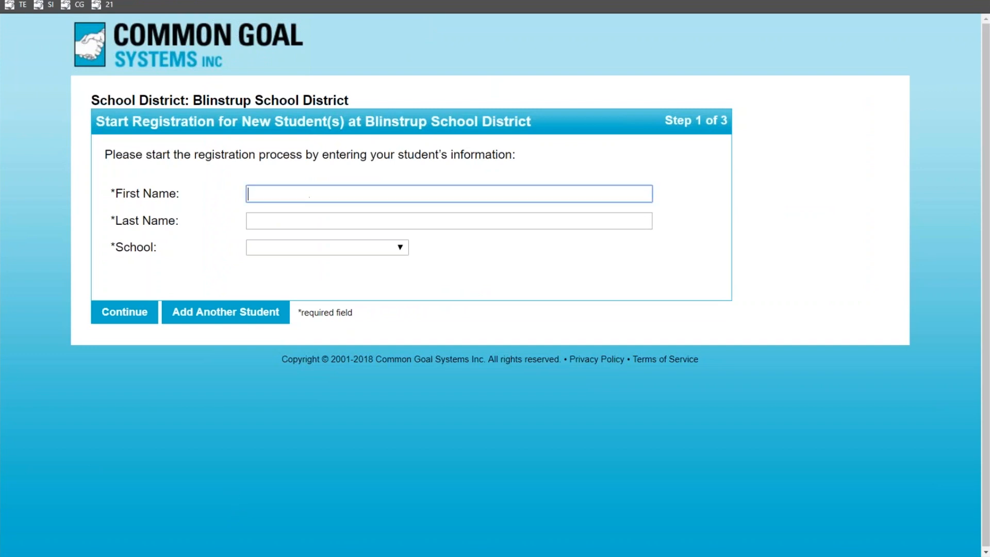
text(Johnny)
key(Tab)
text(Test)
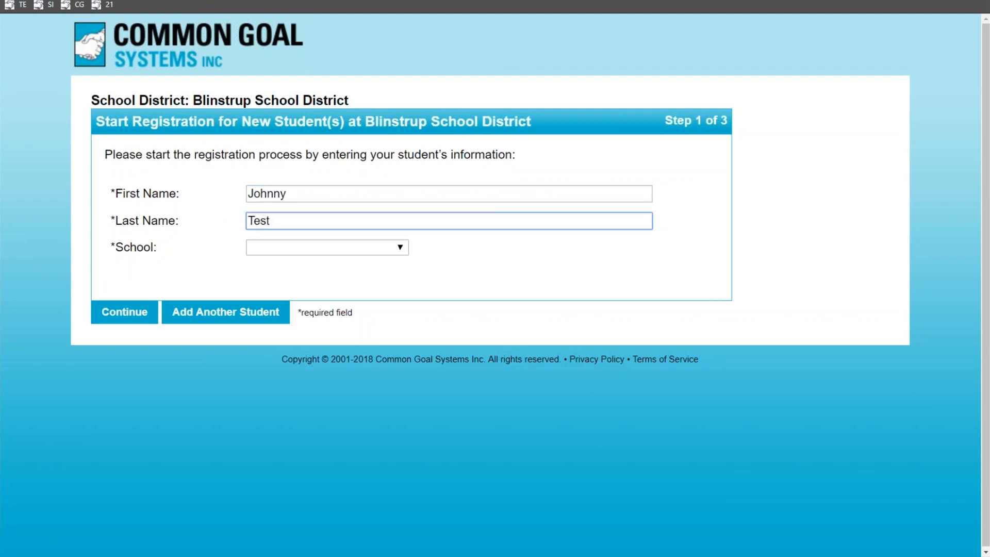
click(344, 249)
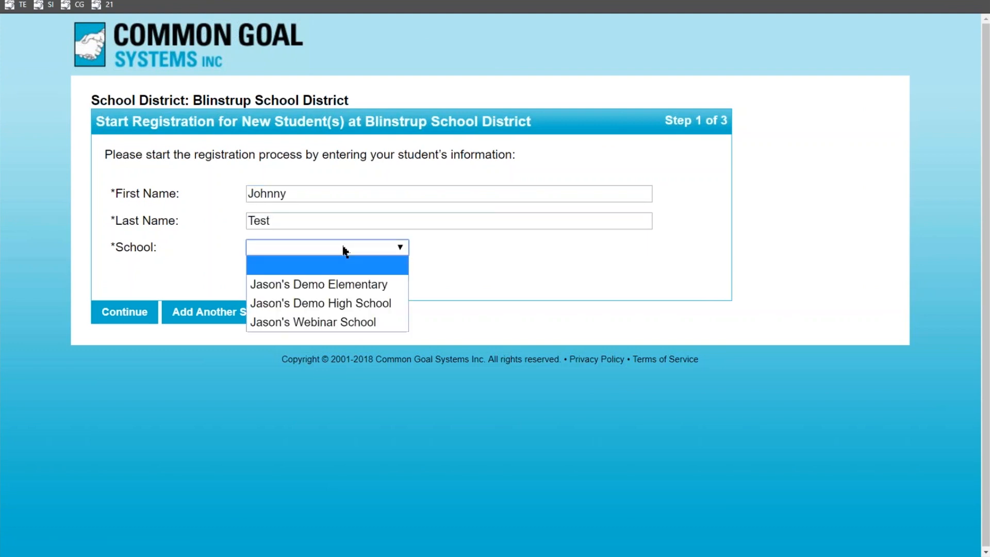
click(335, 283)
click(305, 277)
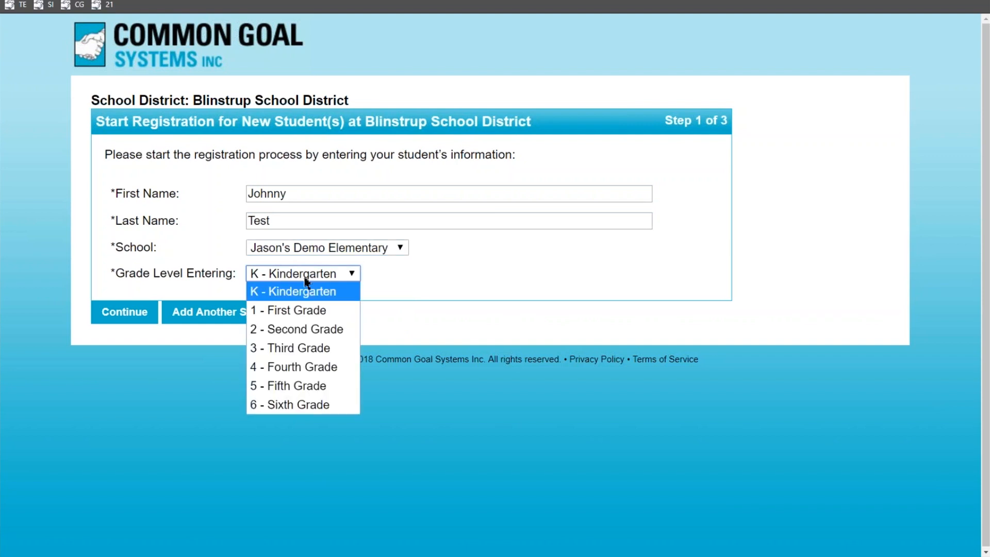
click(294, 327)
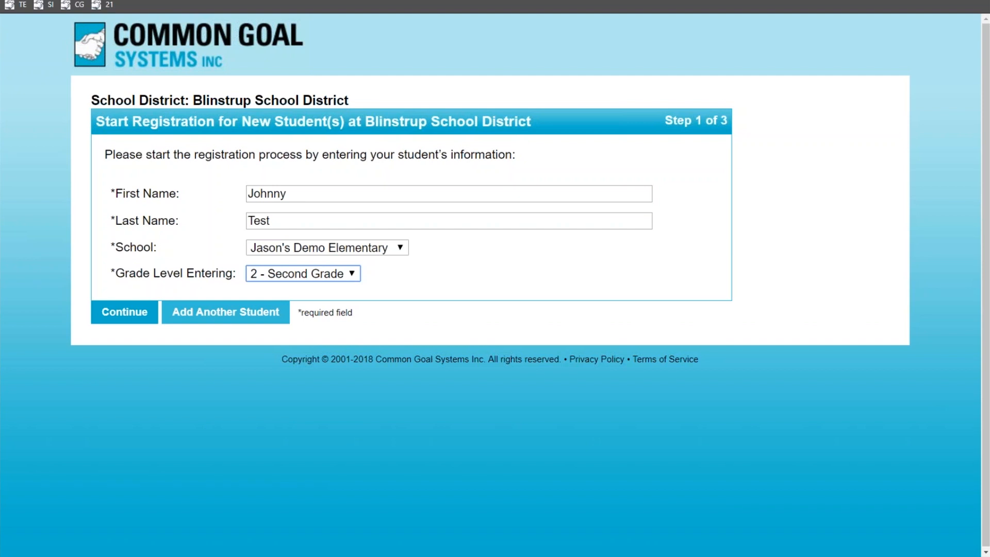
click(123, 314)
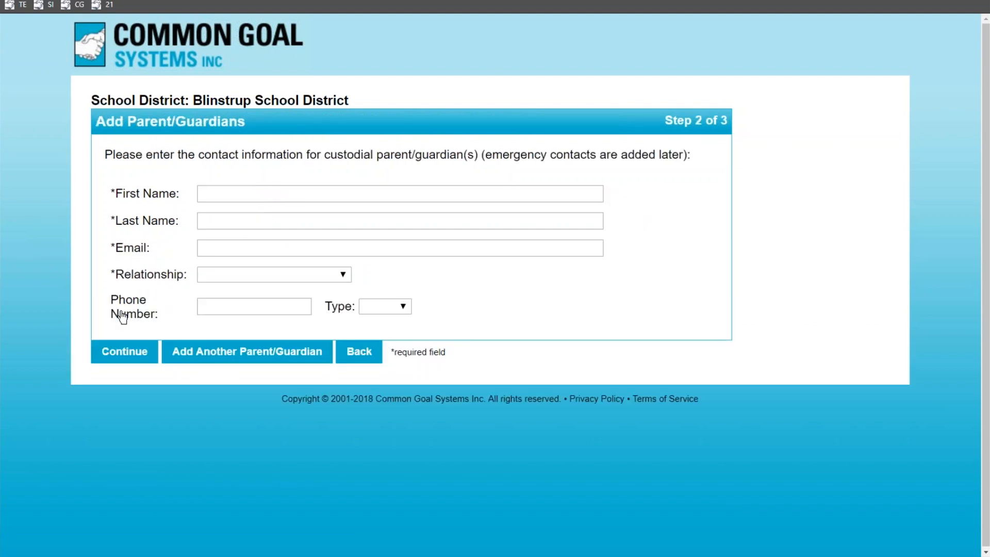
Add the parent's first name, last name and e-mail with relationship Father, and continue to confirmation
click(271, 192)
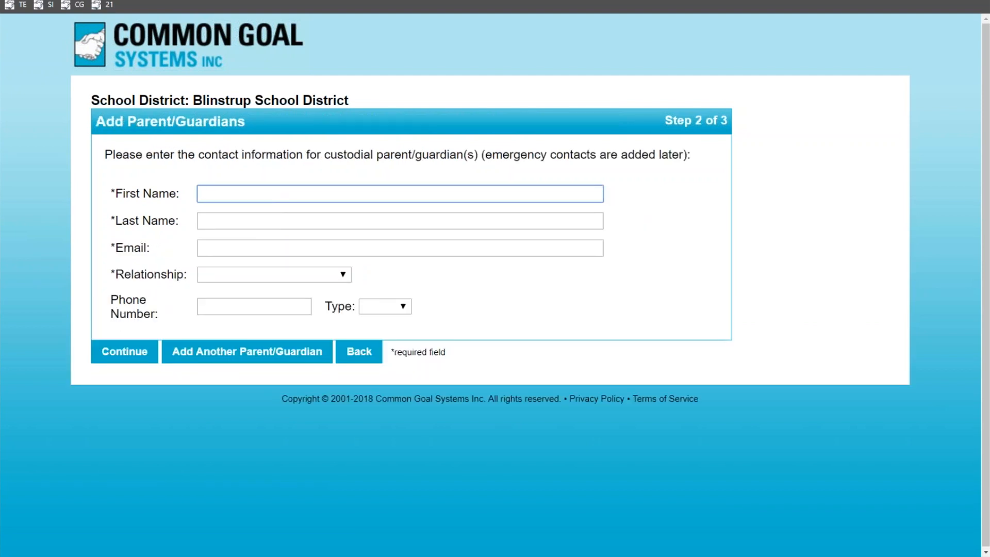
text(Jim)
key(Tab)
text(Test)
click(243, 248)
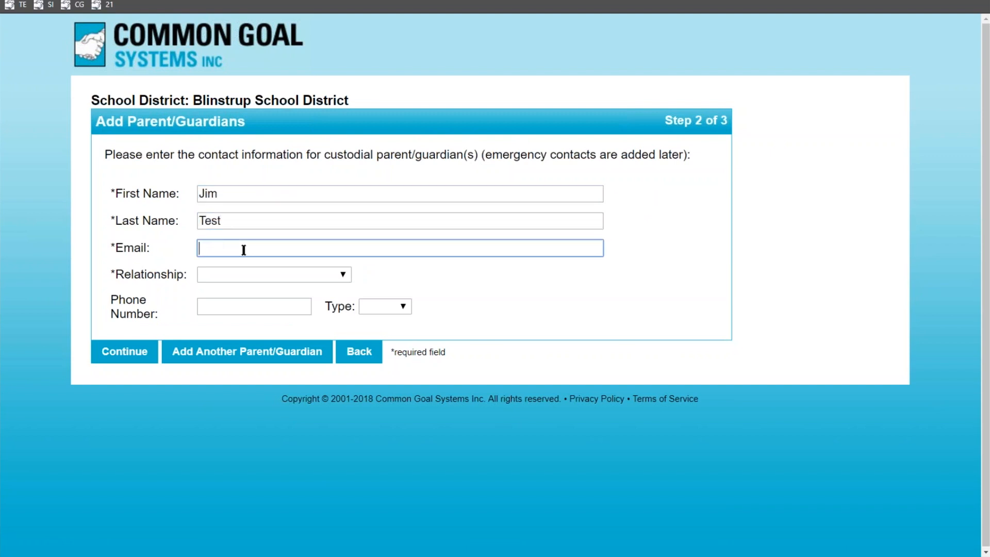
text(test@parent.com)
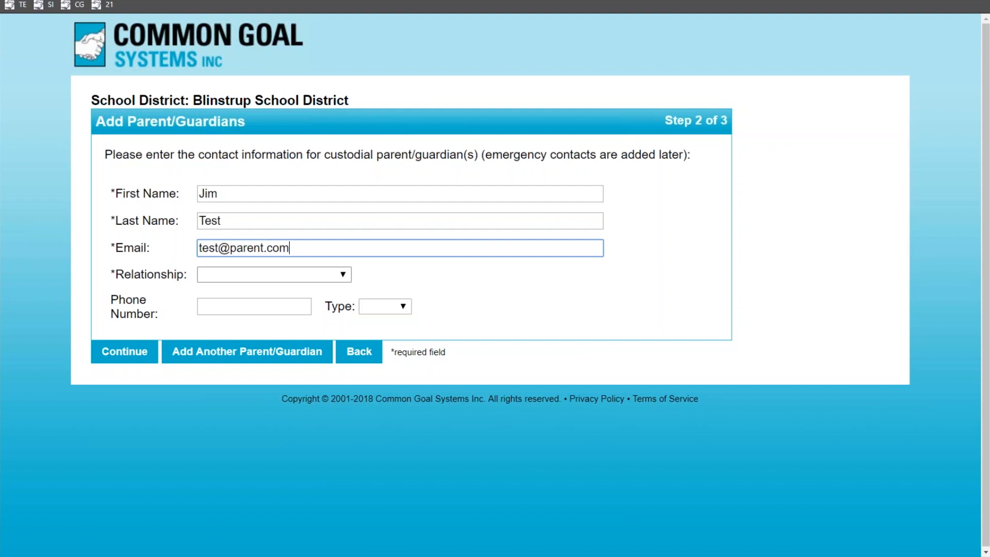
click(248, 275)
click(237, 2)
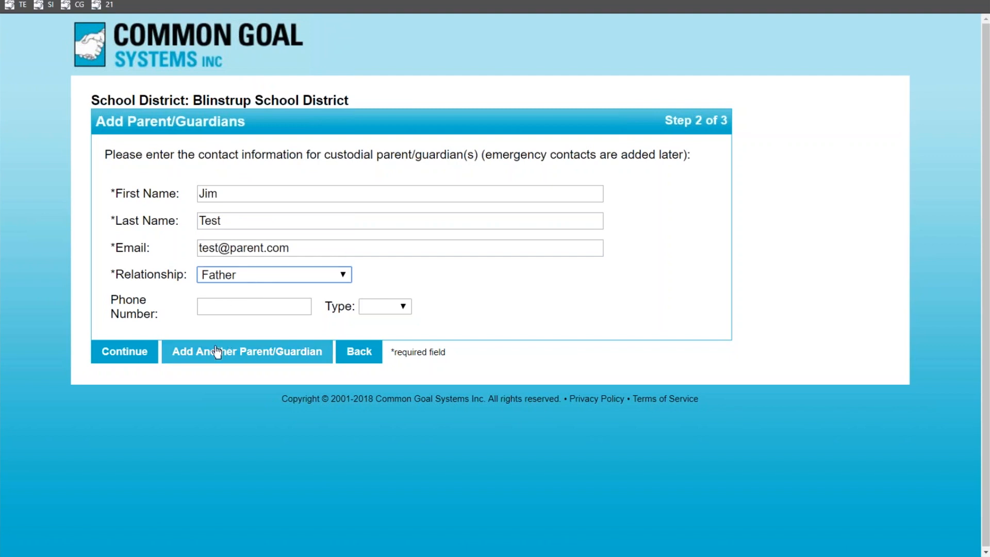
click(132, 362)
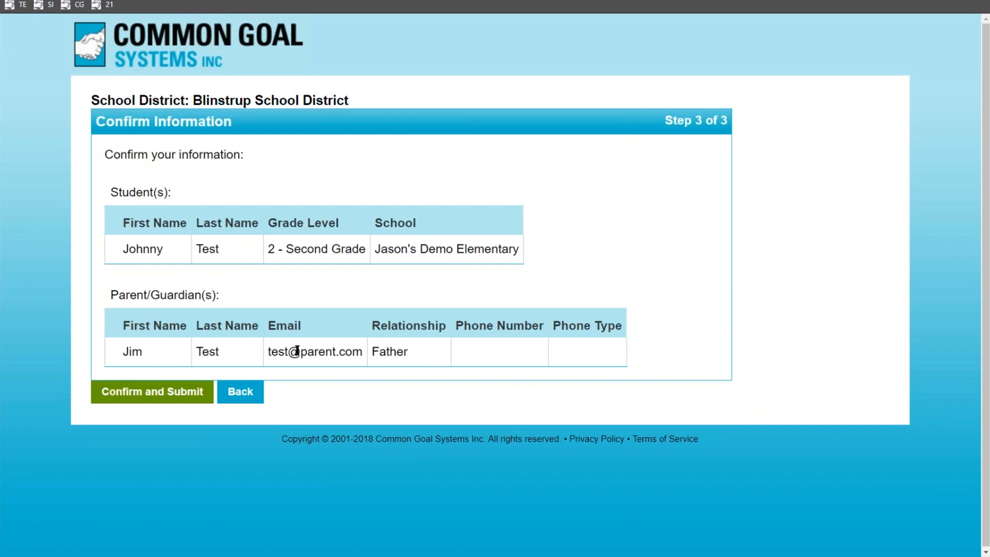
Confirm and submit the registration request, acknowledge it, and return to SchoolInsight
click(161, 393)
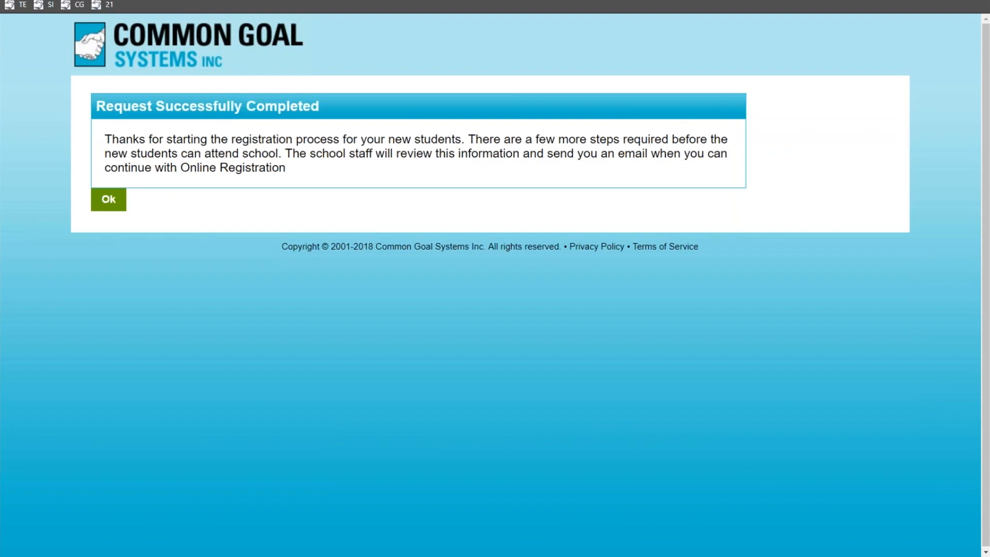
click(112, 205)
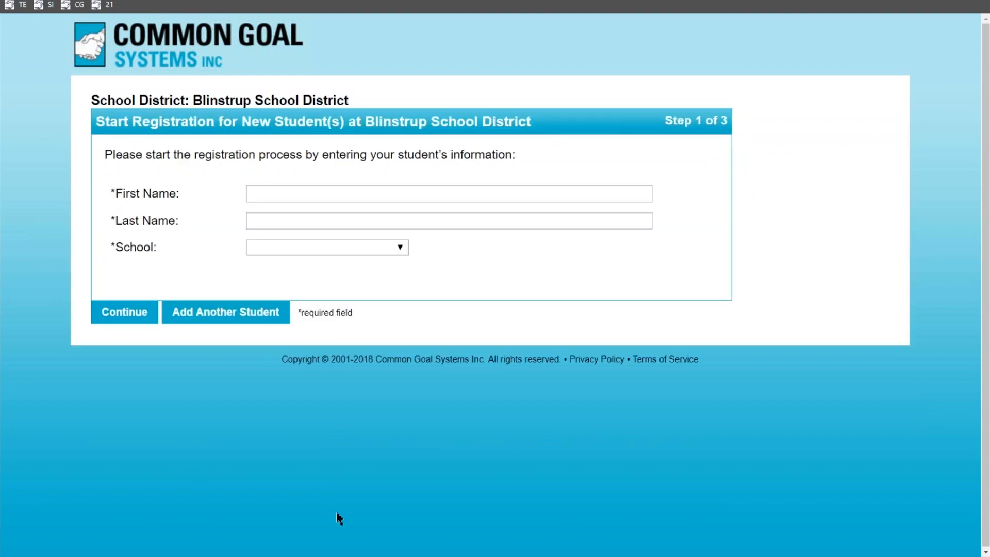
mouse_move(353, 554)
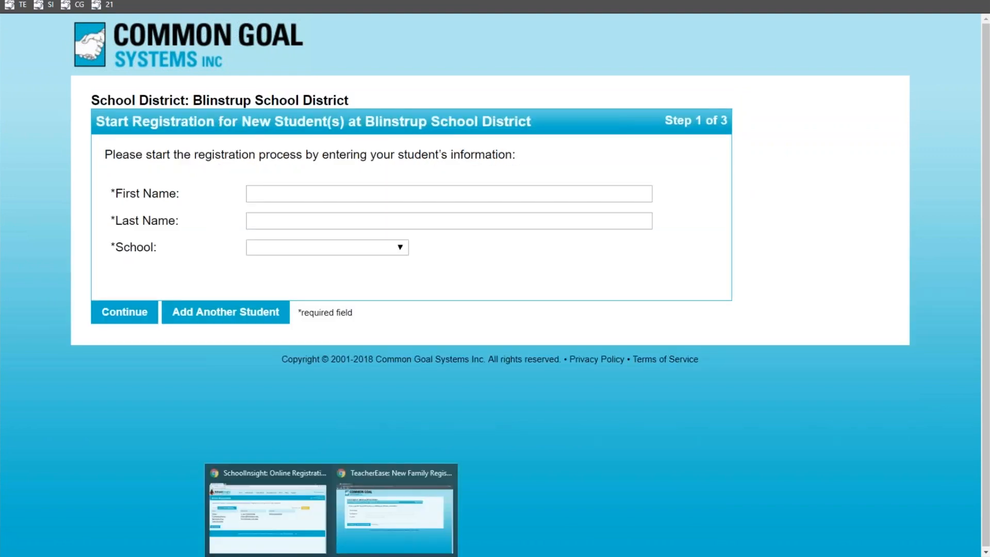
click(287, 541)
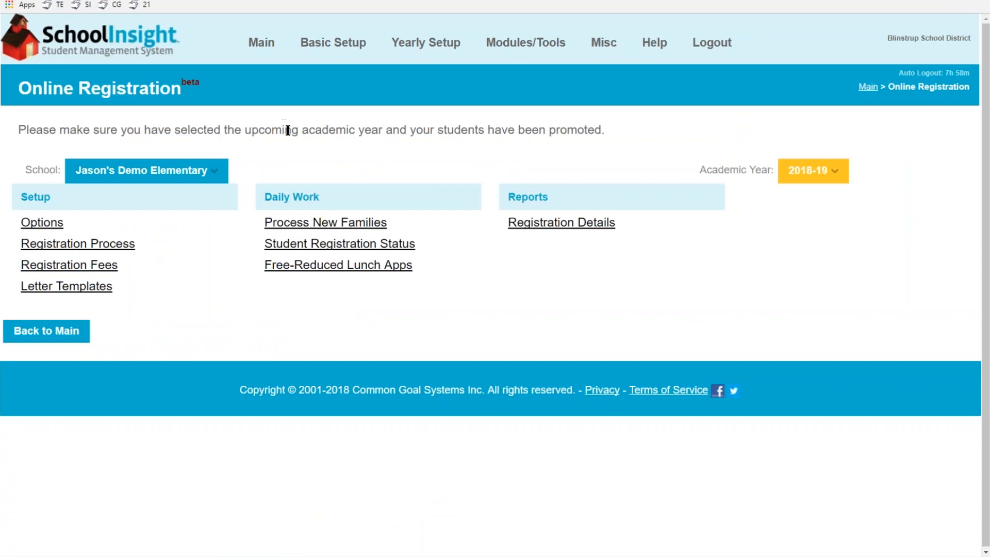
Approve the pending 2018-19 new-family request under Process New Families, then return to TeacherEase
click(325, 224)
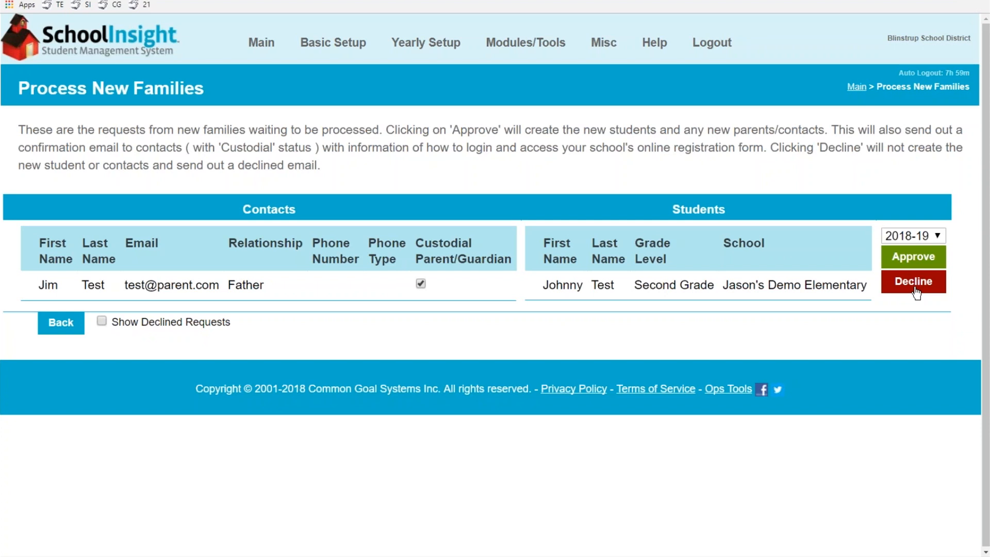
click(910, 258)
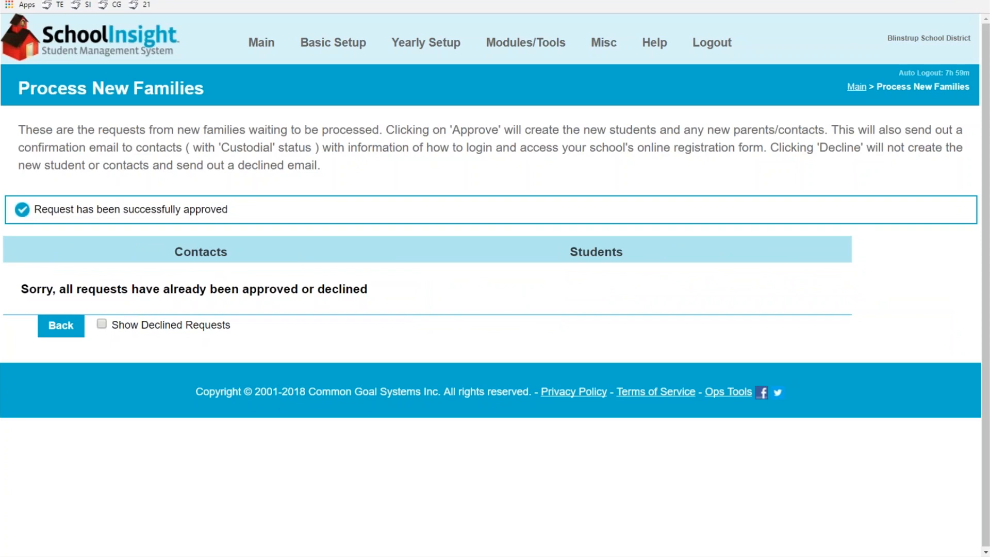
mouse_move(312, 551)
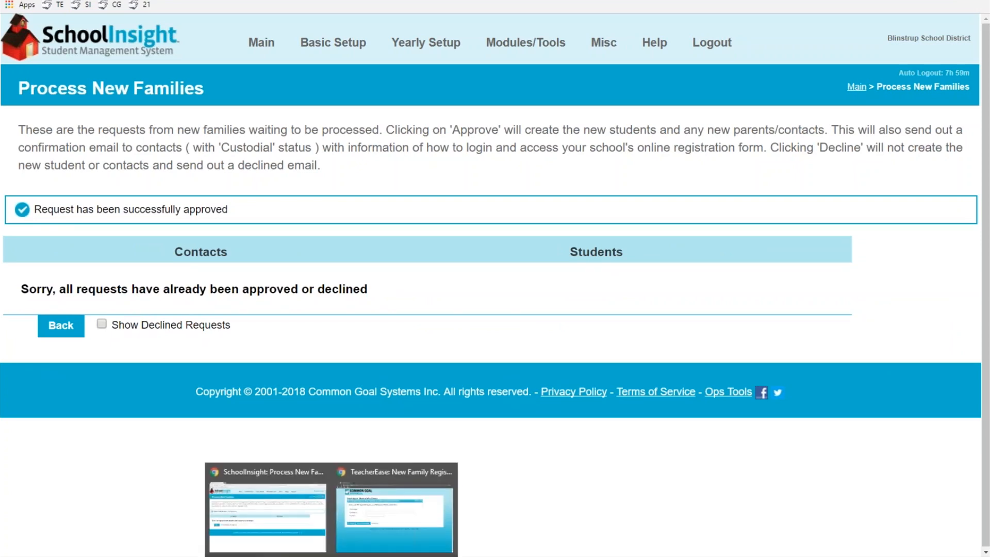
click(398, 536)
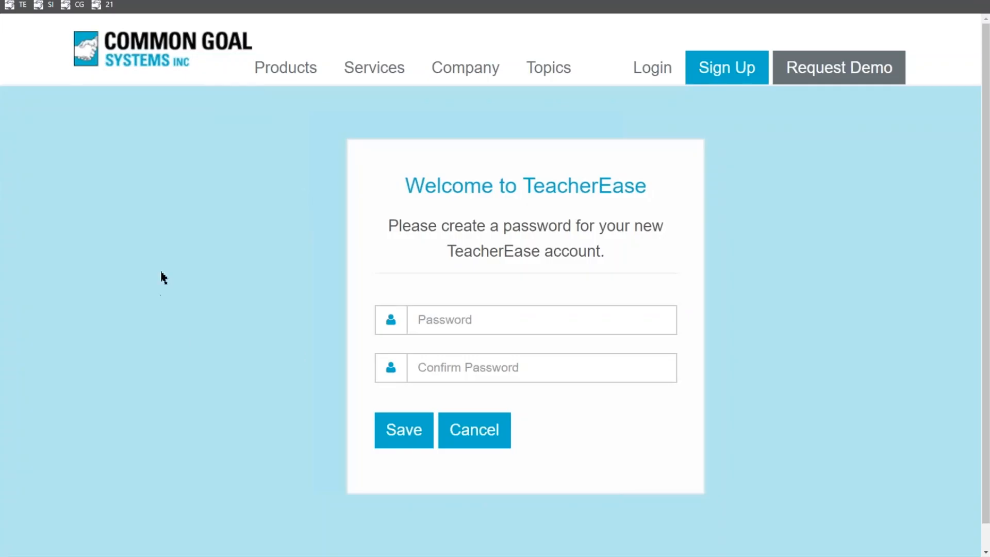
Enter and confirm the parent account password, save it, and go back to SchoolInsight
click(472, 321)
text(•••••••••)
click(475, 372)
text(•••••••••)
click(391, 443)
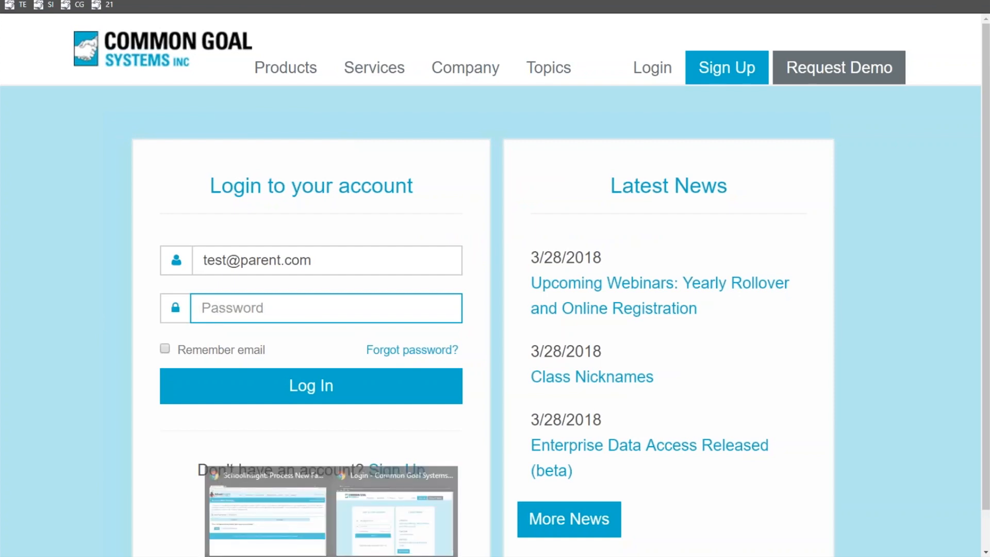
click(292, 510)
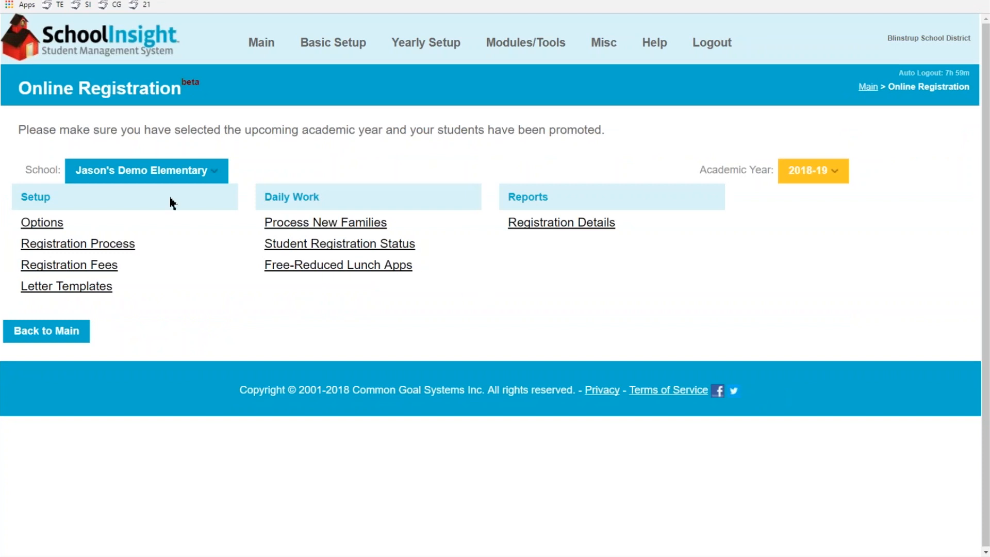
Open the registration process setup, look over the form fields, and start a new registration field
click(98, 248)
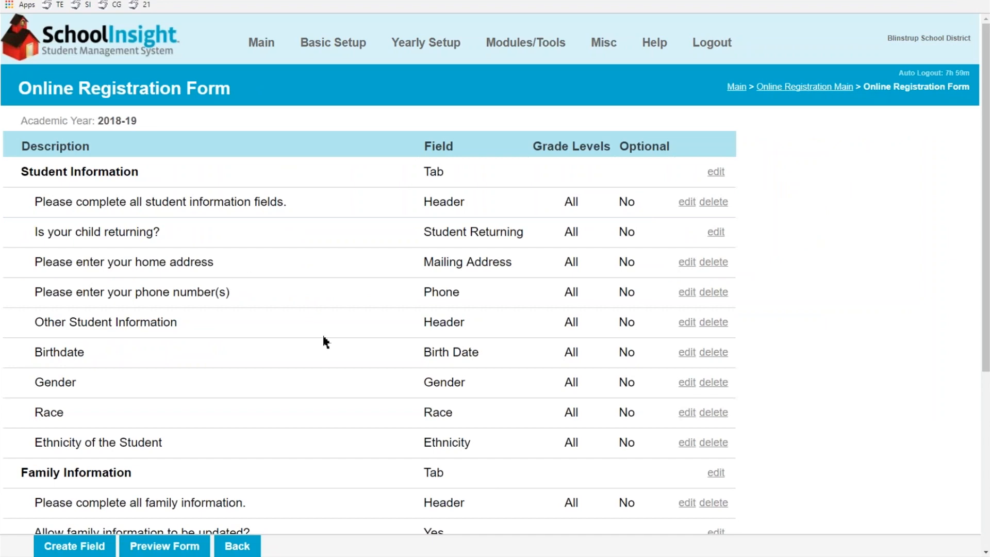
scroll(324, 337, down, 3)
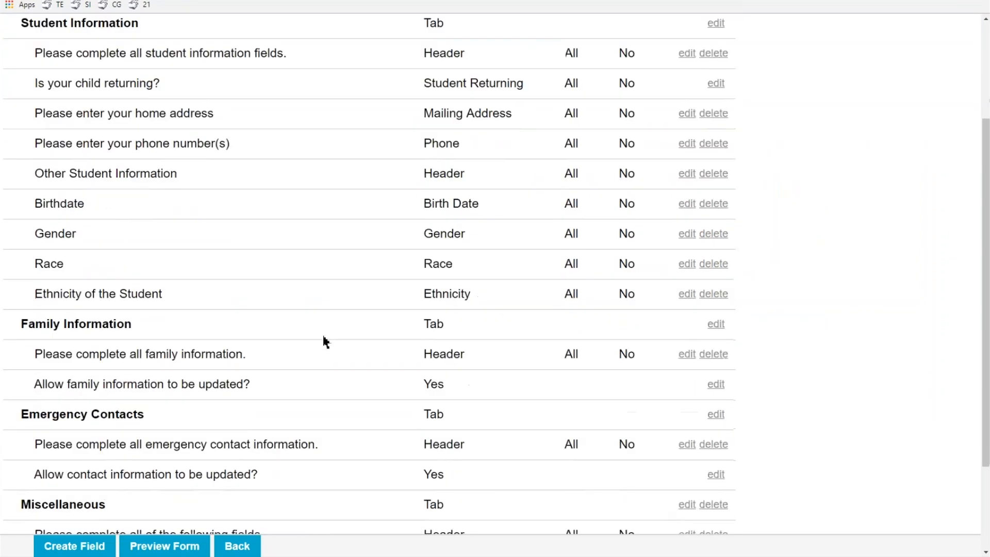
scroll(322, 335, down, 3)
scroll(323, 331, up, 2)
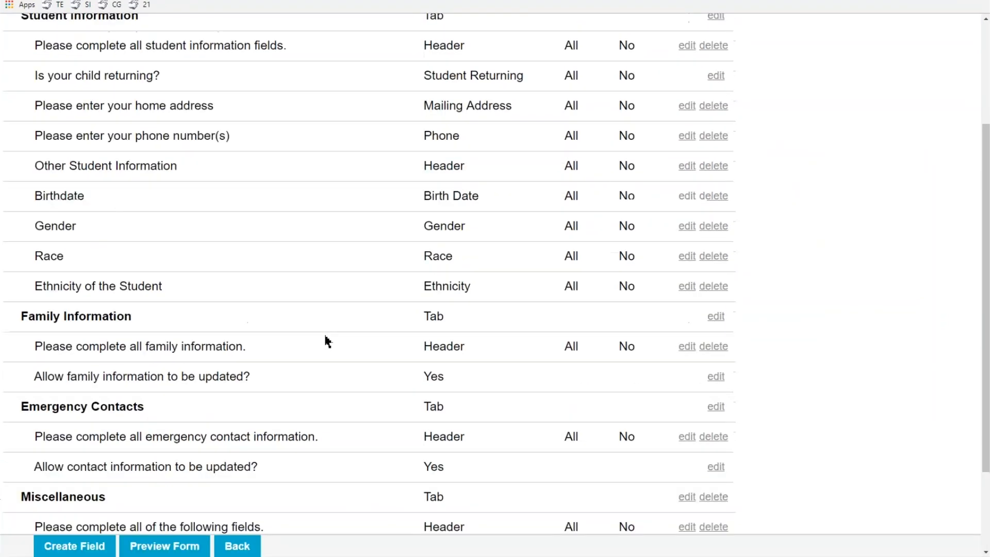
scroll(372, 288, up, 3)
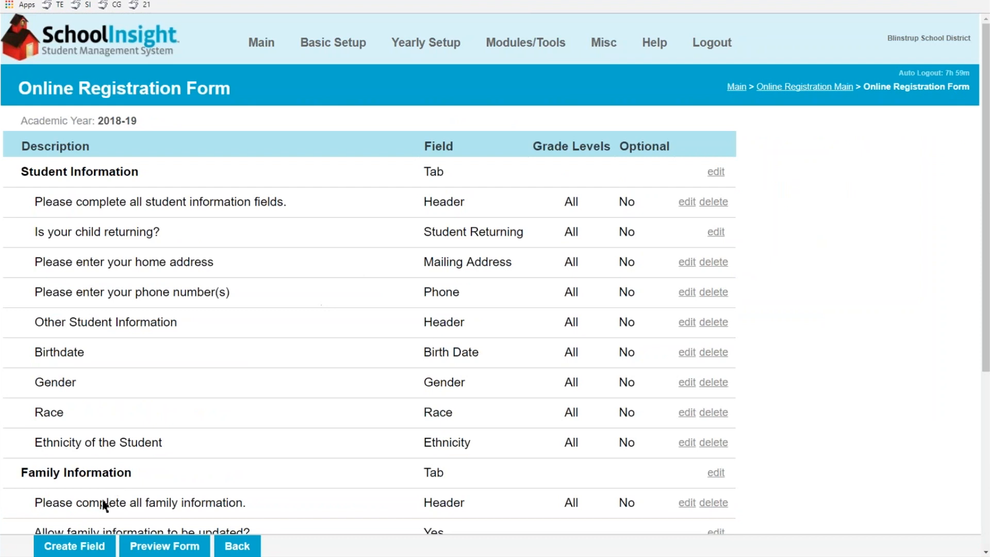
click(78, 548)
click(190, 148)
Enter the description 'Collection of medical release information' and check existing student fields in district options
text(Collection of medical release information)
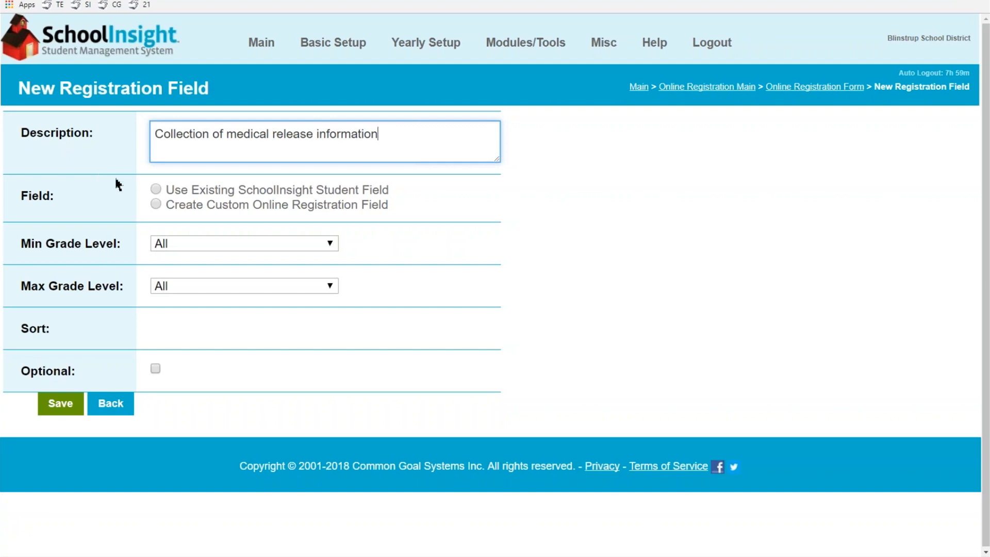
click(156, 190)
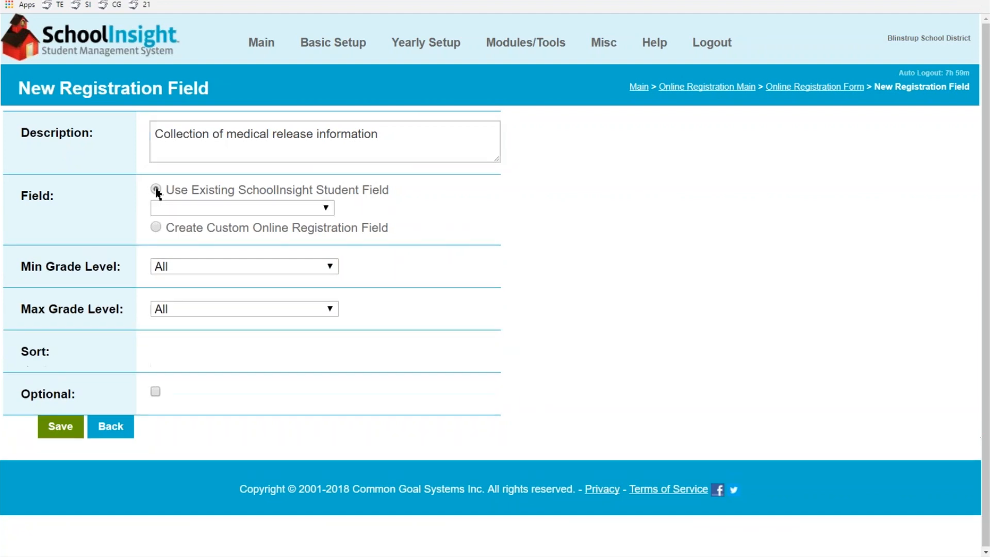
click(209, 206)
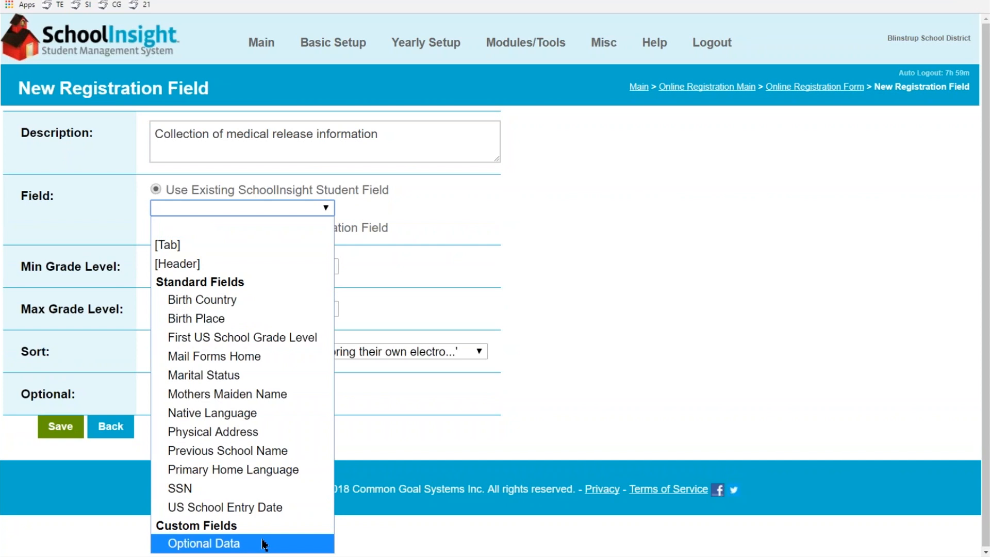
mouse_move(327, 49)
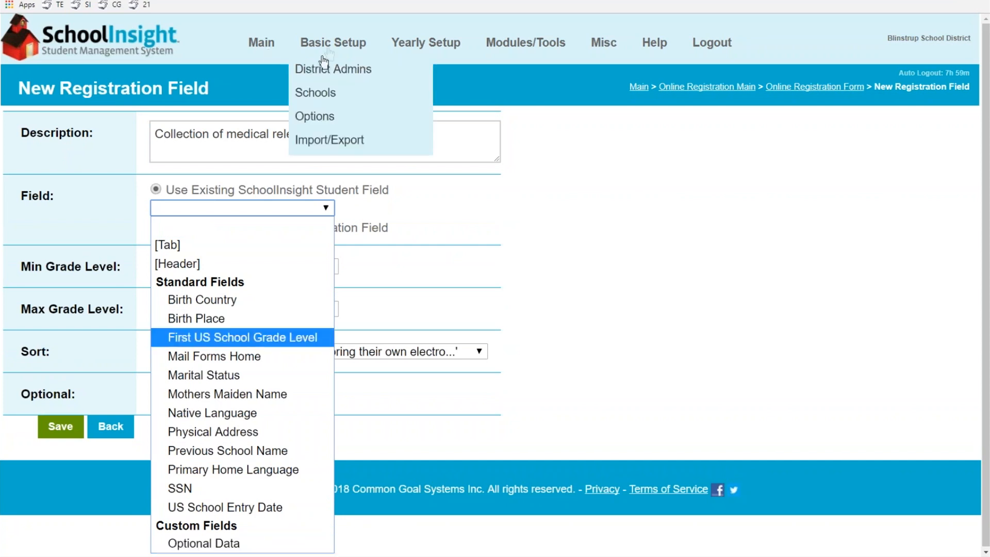
click(331, 118)
click(566, 260)
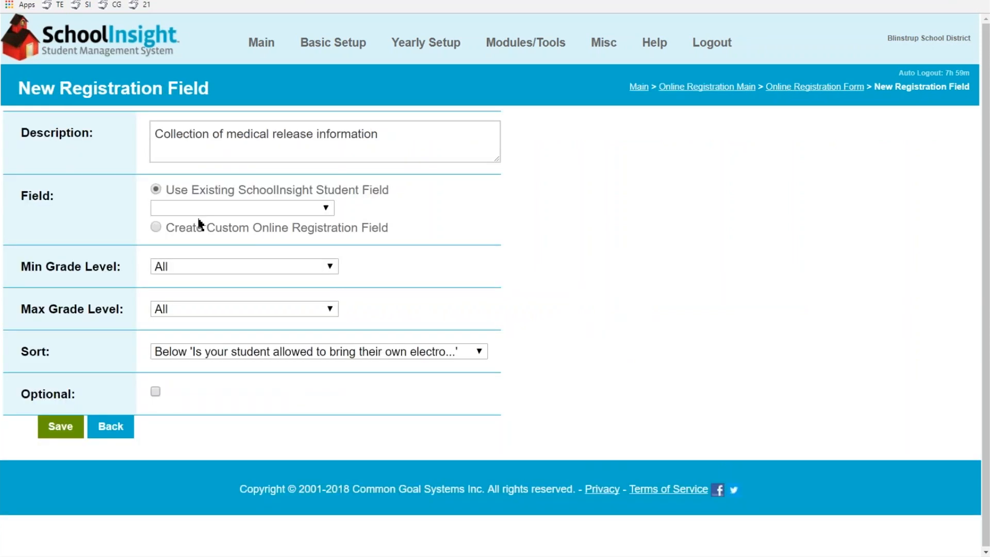
Define a custom True/False field named 'Medical release' for grades K - Kindergarten to 6 - Sixth Grade
click(156, 228)
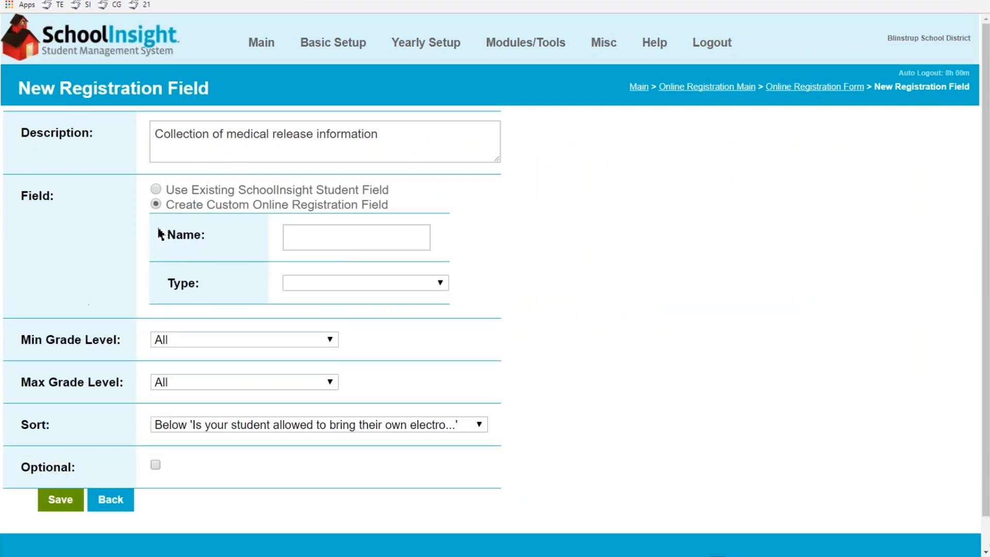
click(351, 235)
text(Medical release)
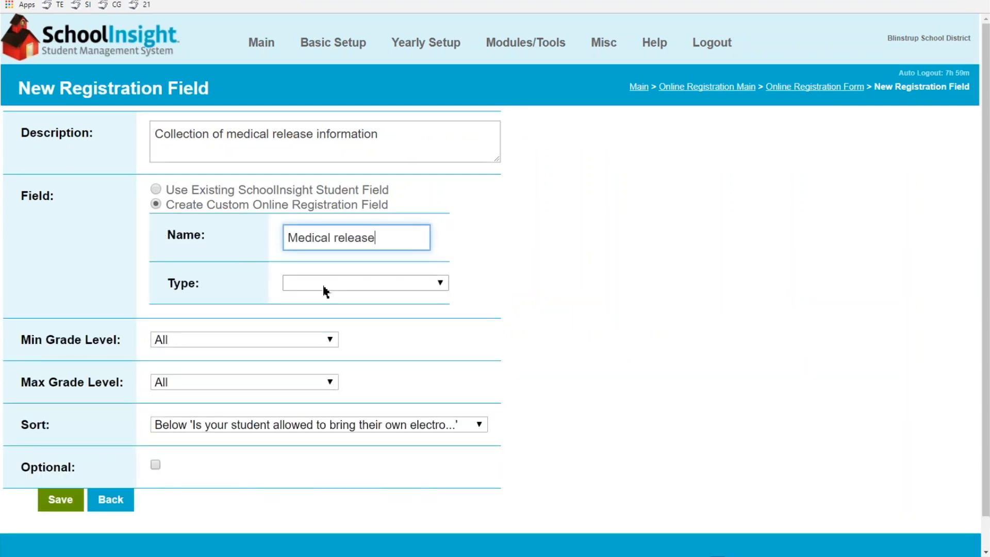
click(324, 291)
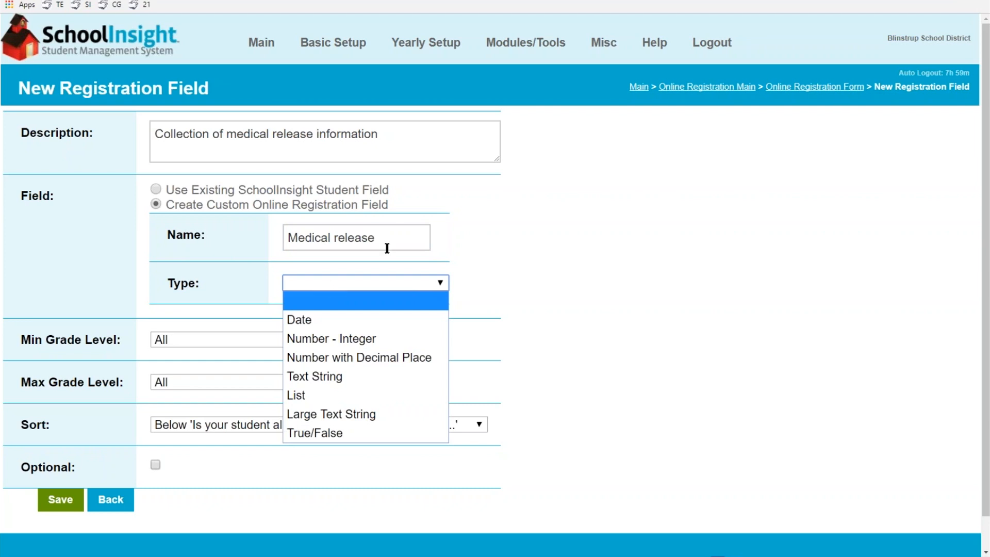
click(359, 435)
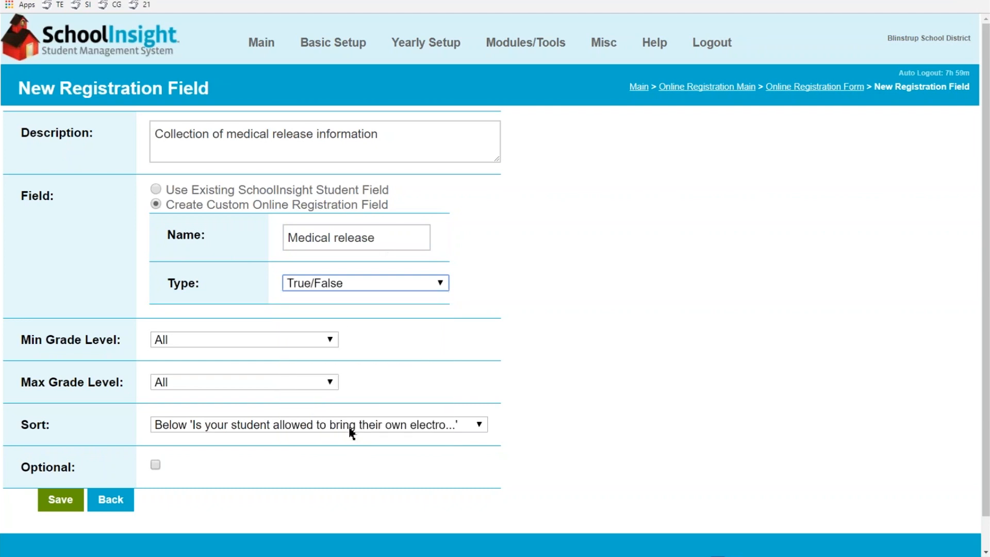
click(225, 341)
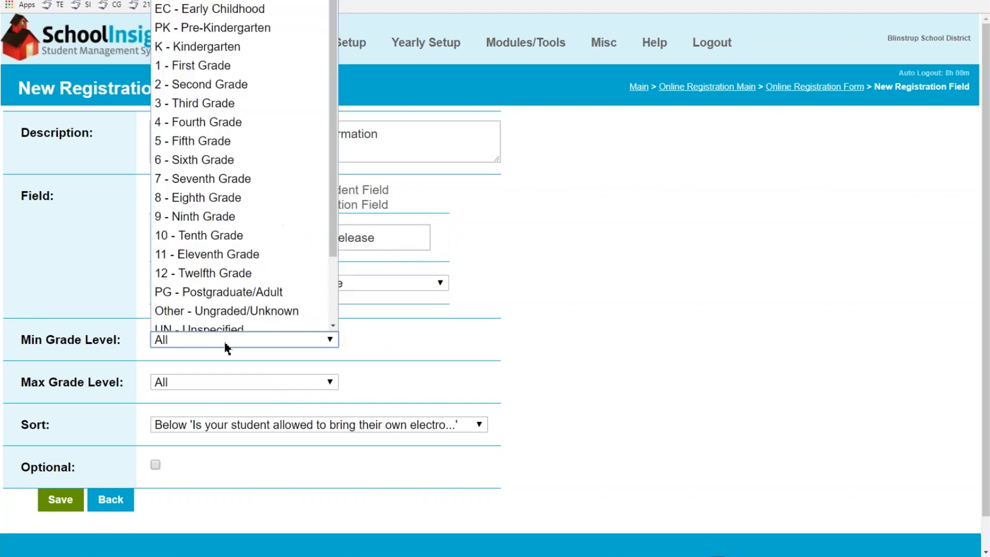
click(210, 40)
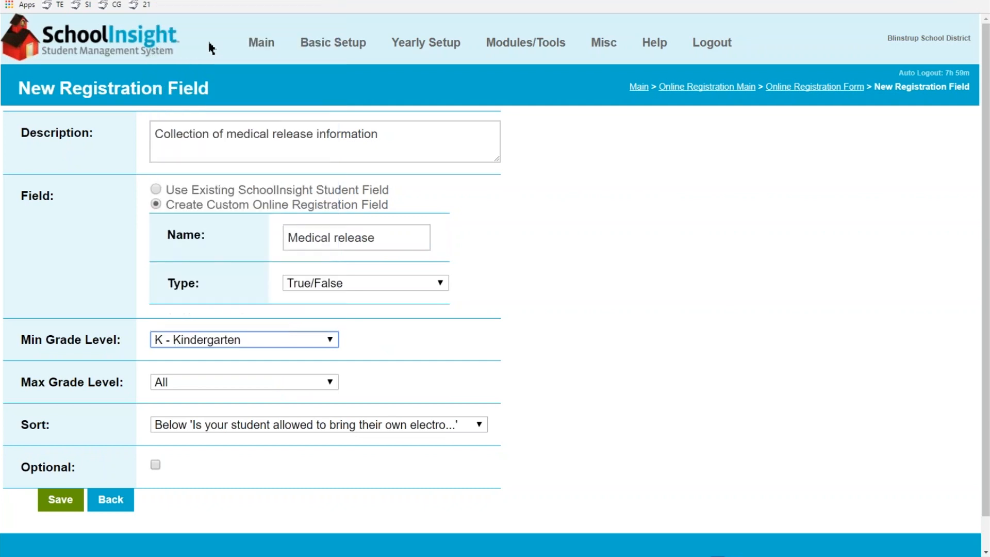
click(243, 388)
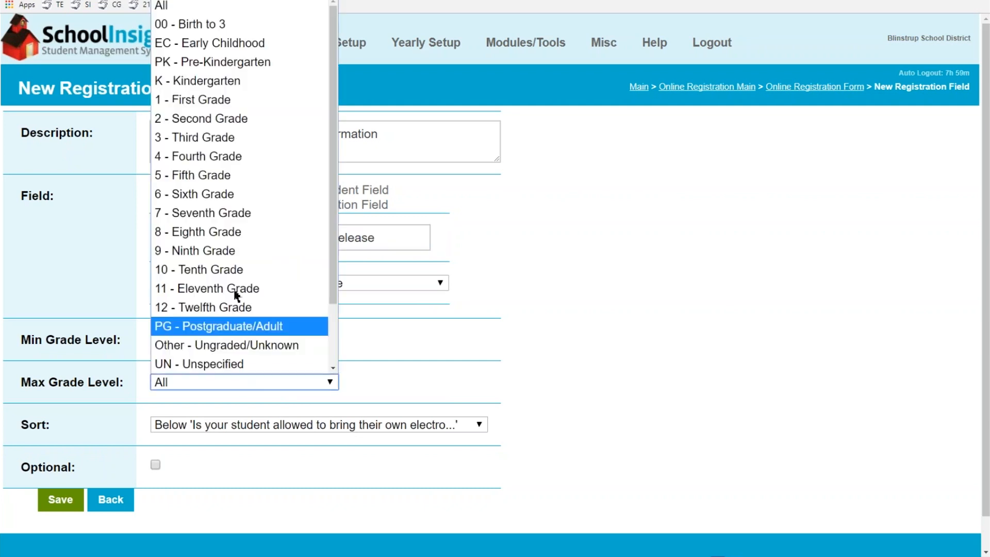
click(223, 196)
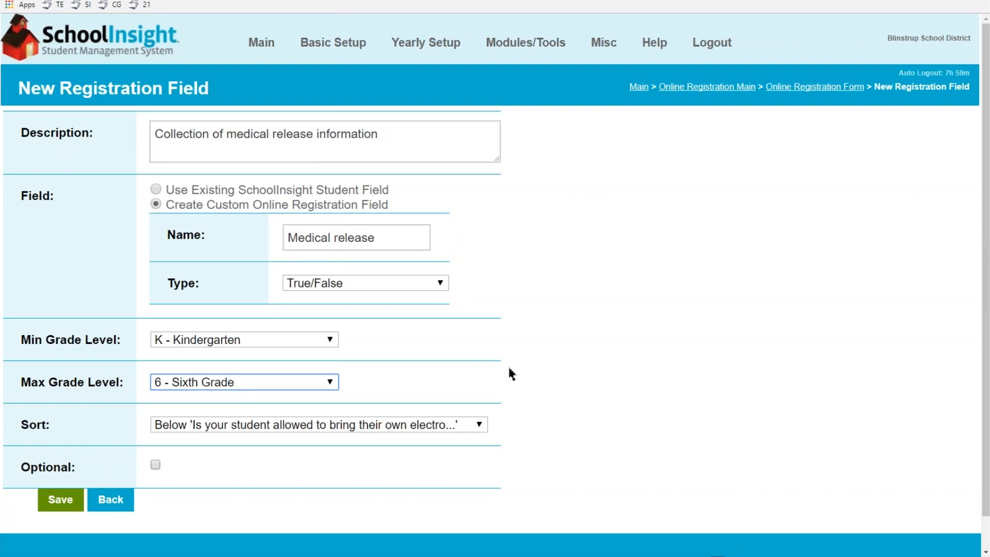
Position the field below the student-device question, keep it required, and save it
click(246, 426)
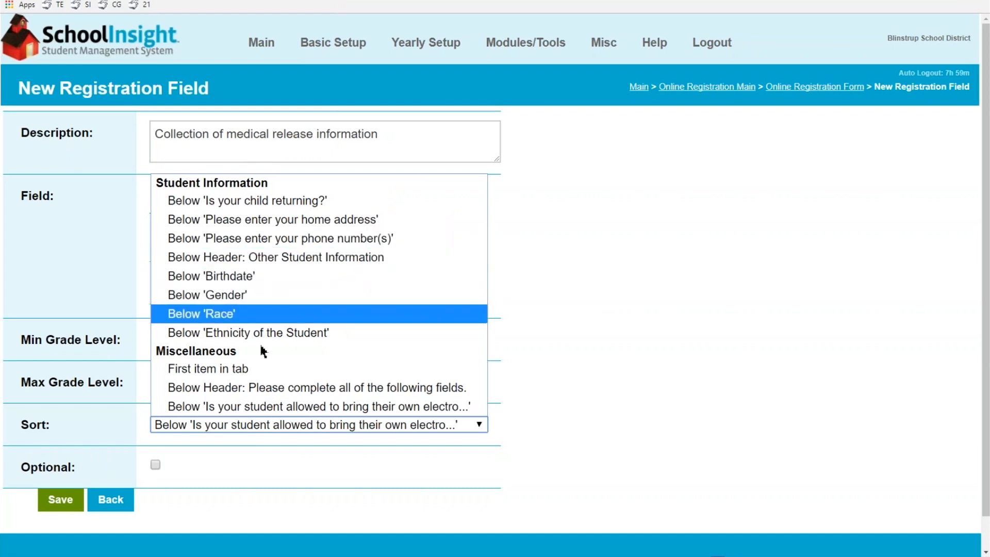
click(261, 407)
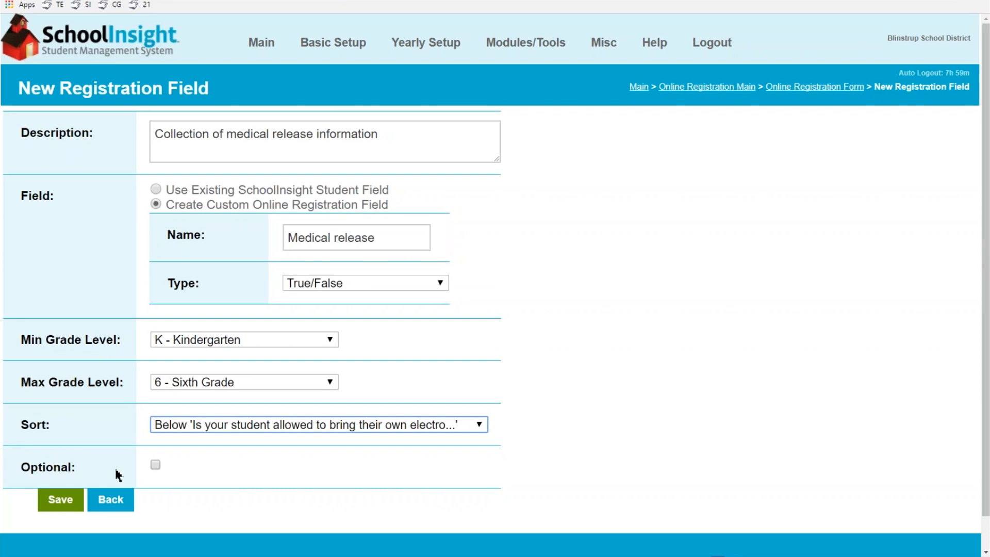
click(156, 465)
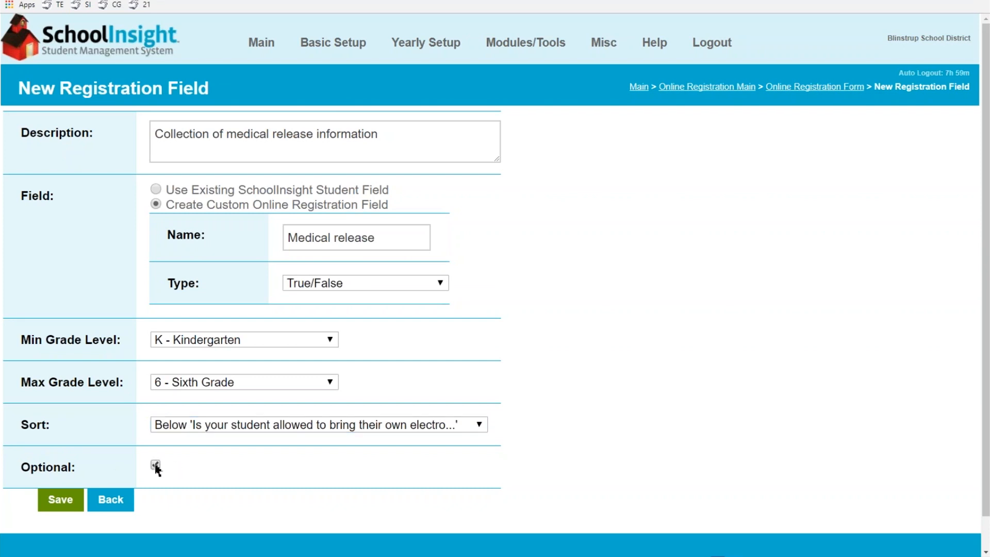
click(156, 465)
click(59, 501)
Change the Birthdate description to 'Please enter your student's birth date' and save it
scroll(228, 307, down, 6)
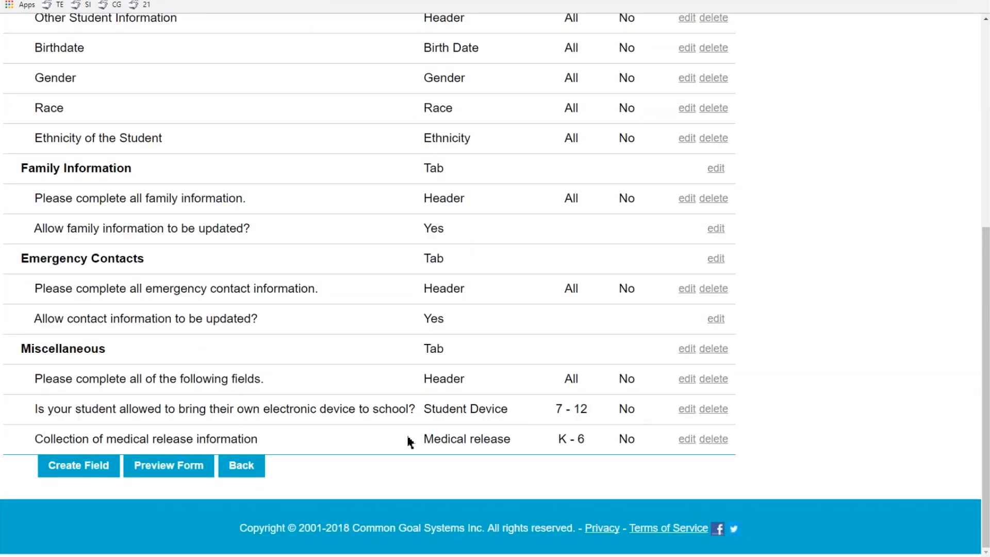
scroll(320, 371, up, 3)
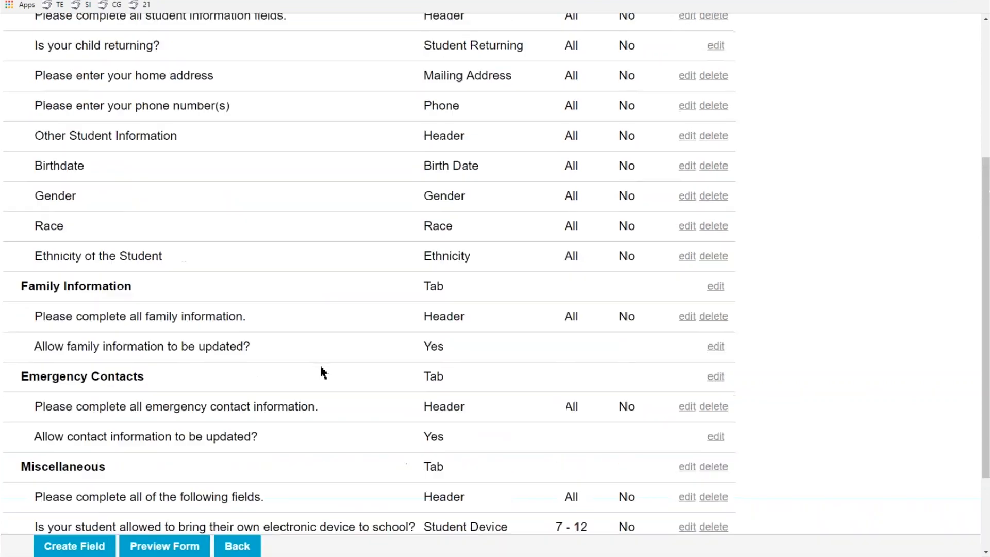
scroll(320, 371, up, 5)
scroll(321, 368, down, 1)
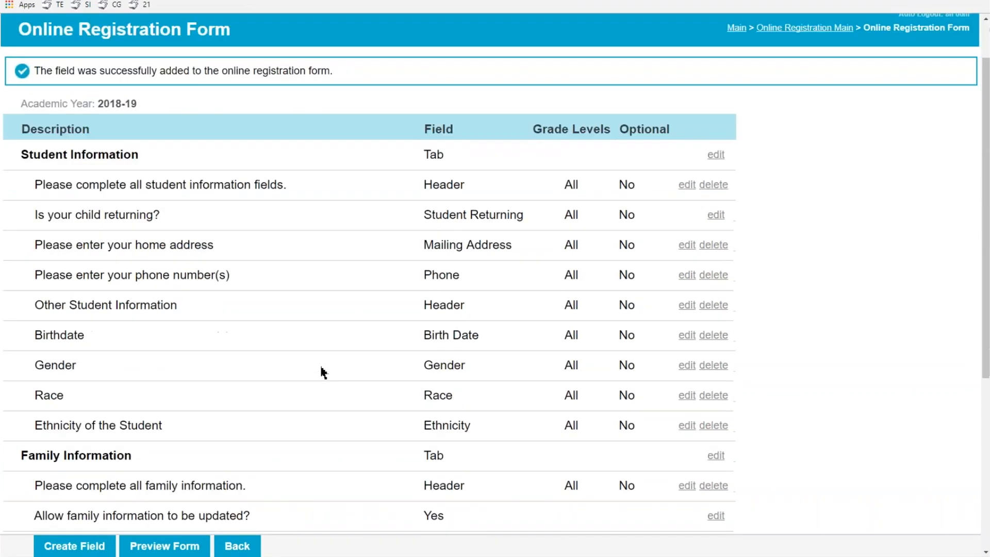
click(686, 335)
drag(291, 132, 185, 146)
text(Please enter your student's birth date)
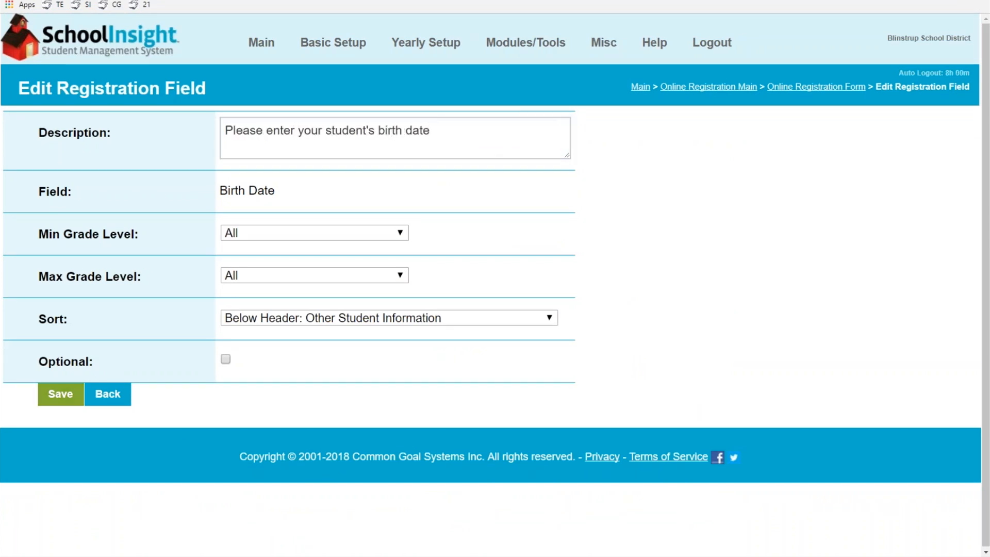
click(60, 394)
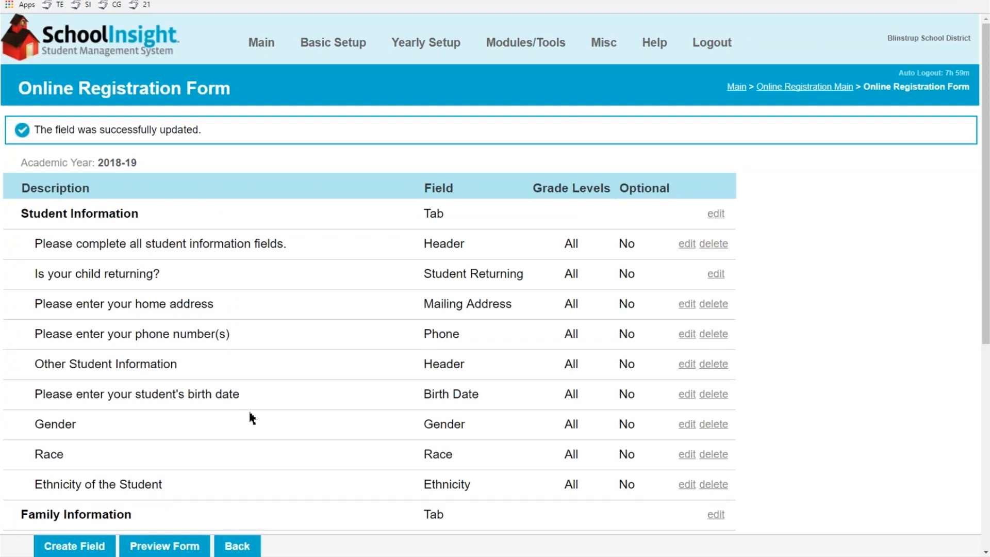
Start a new registration step as a Parent/Guardian instruction for both new and returning students
click(236, 546)
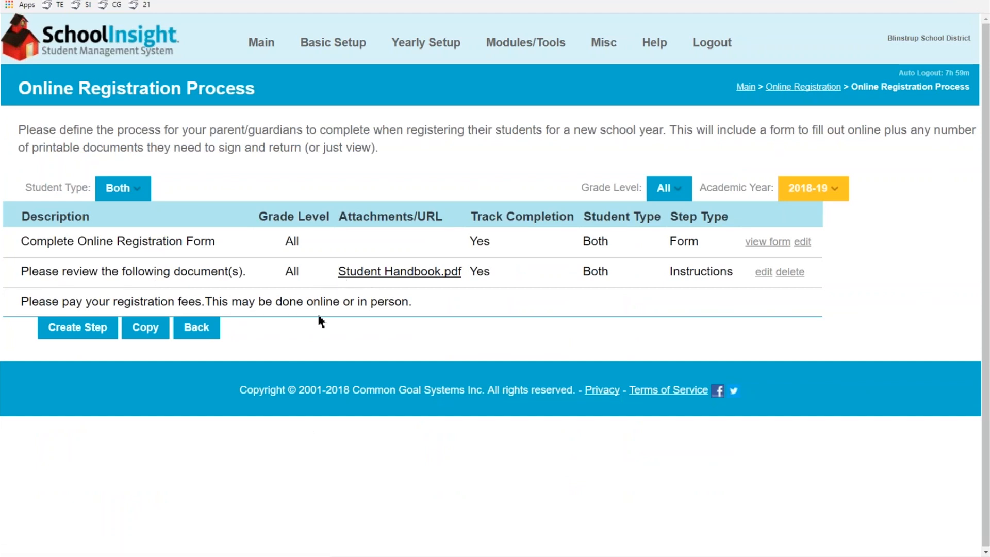
click(87, 330)
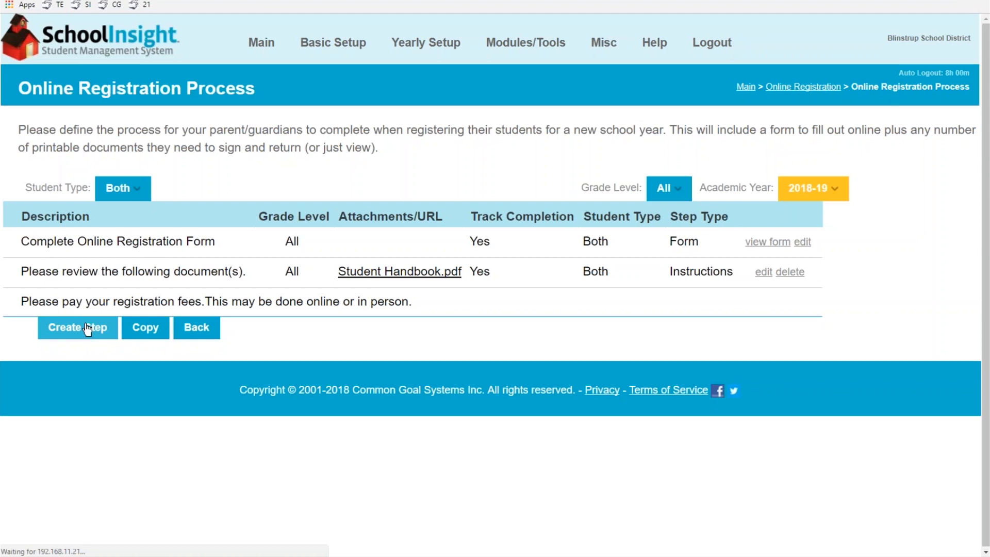
click(219, 149)
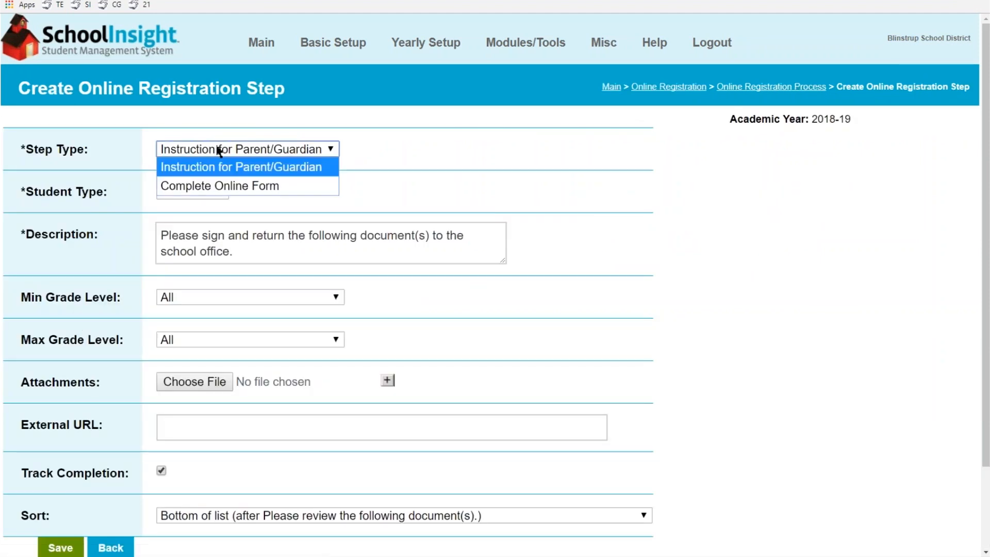
click(219, 149)
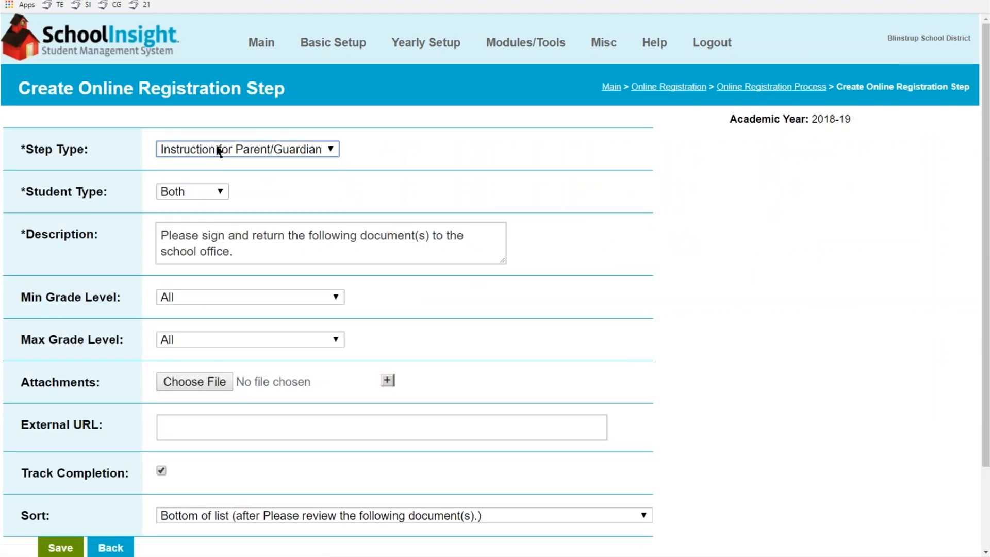
click(204, 198)
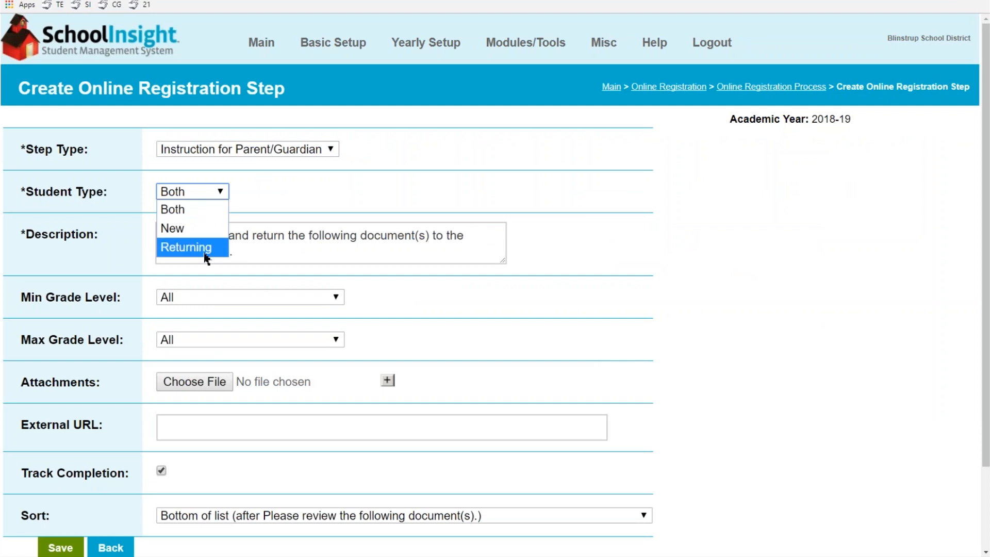
click(173, 210)
Set the step's minimum and maximum grade level to 2 - Second Grade
click(300, 257)
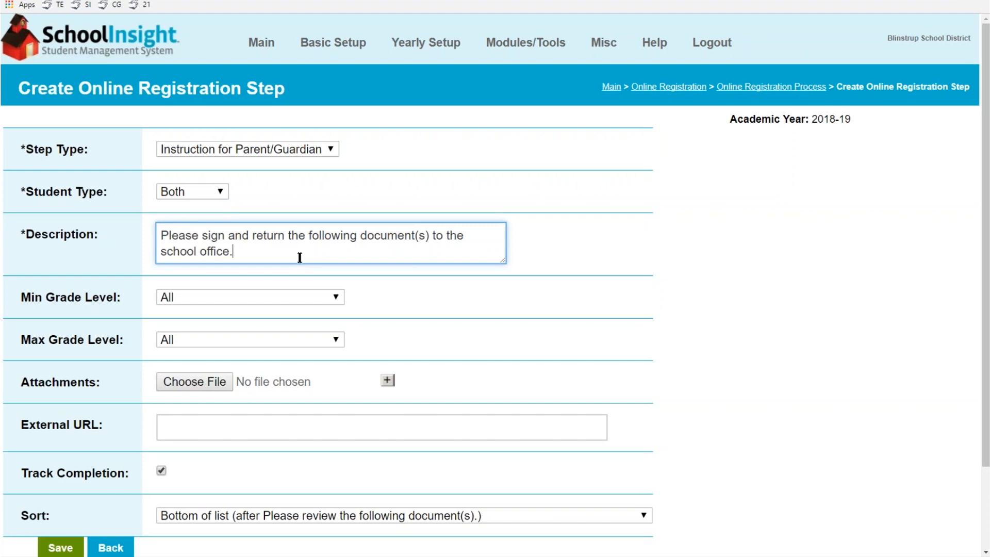
click(261, 303)
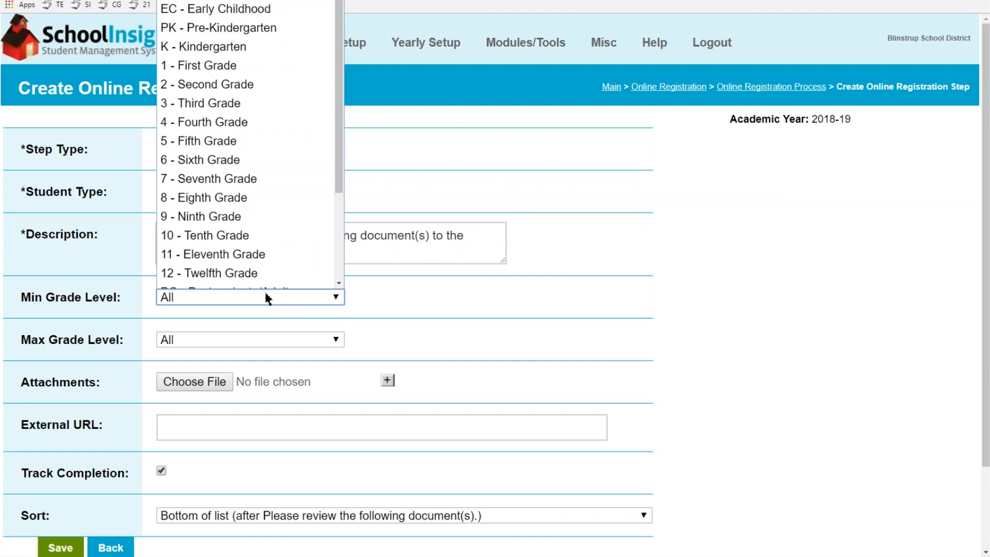
scroll(264, 288, down, 1)
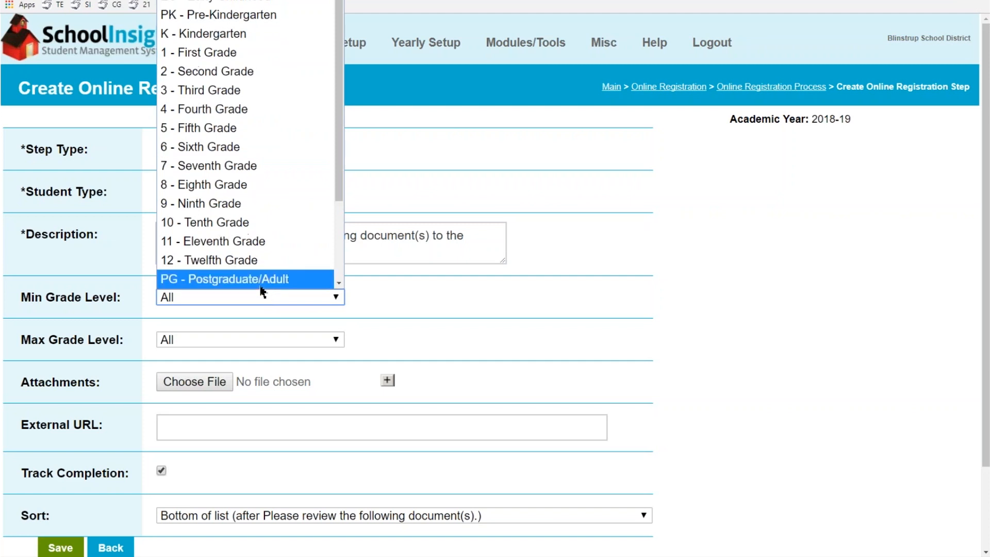
click(267, 69)
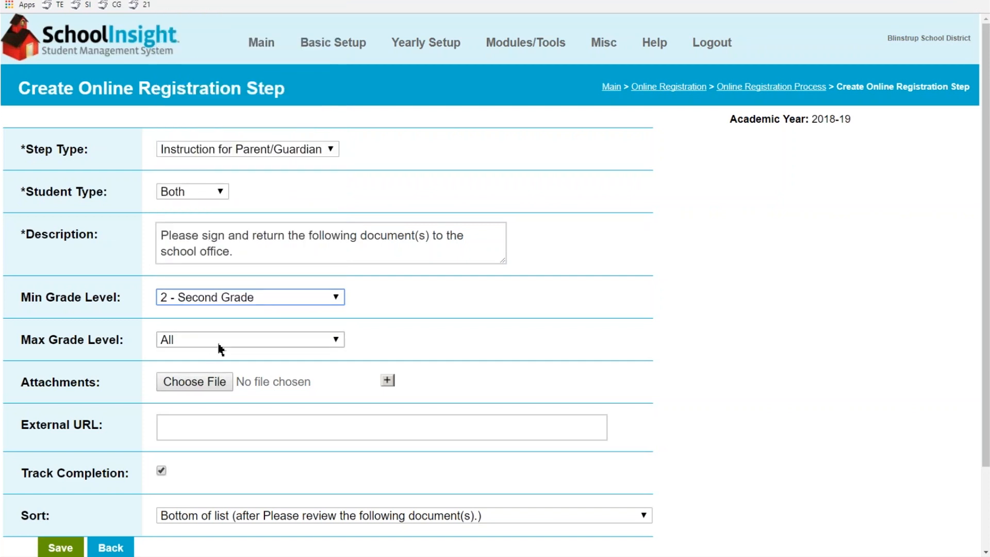
click(218, 341)
click(238, 76)
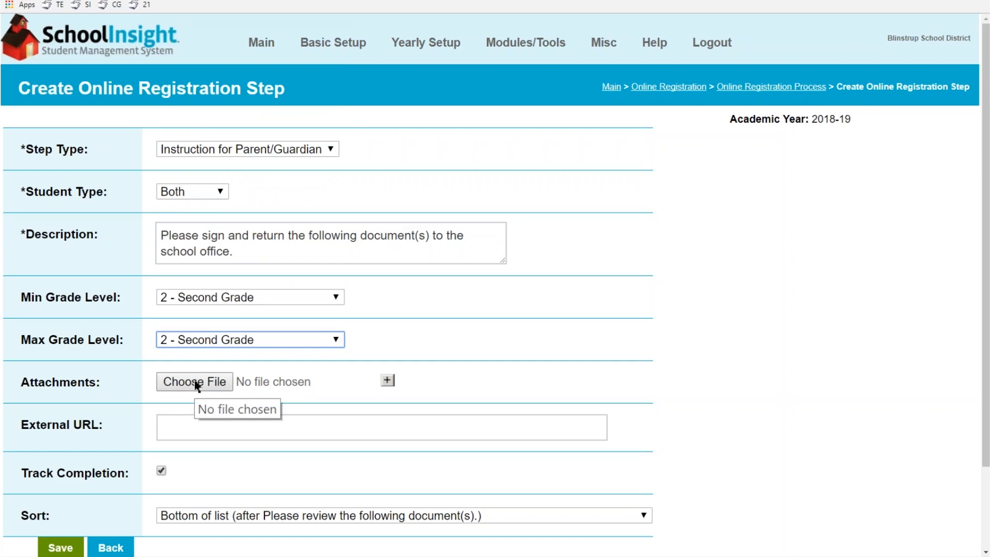
Sort the step between Complete Online Registration Form and the review step, then go back unsaved
click(189, 427)
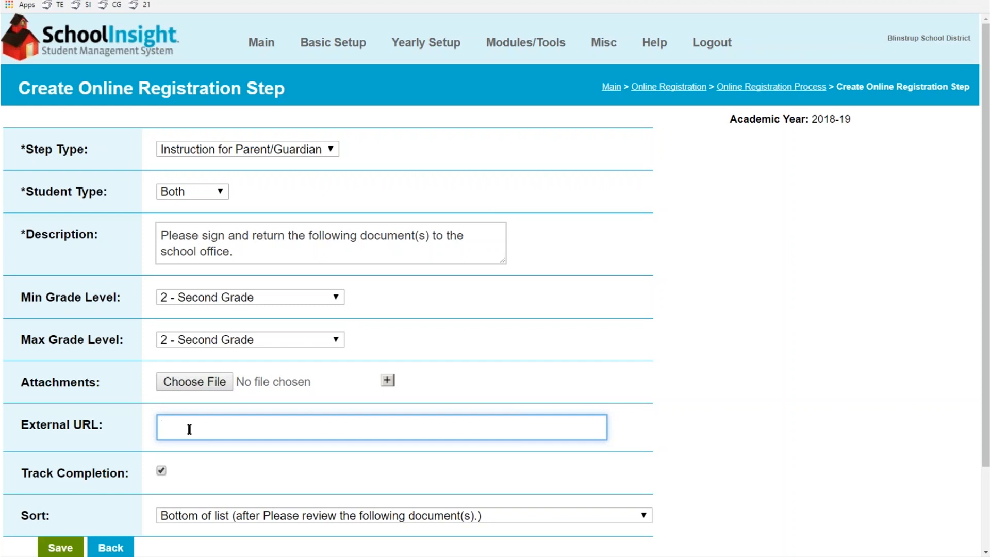
scroll(190, 429, down, 2)
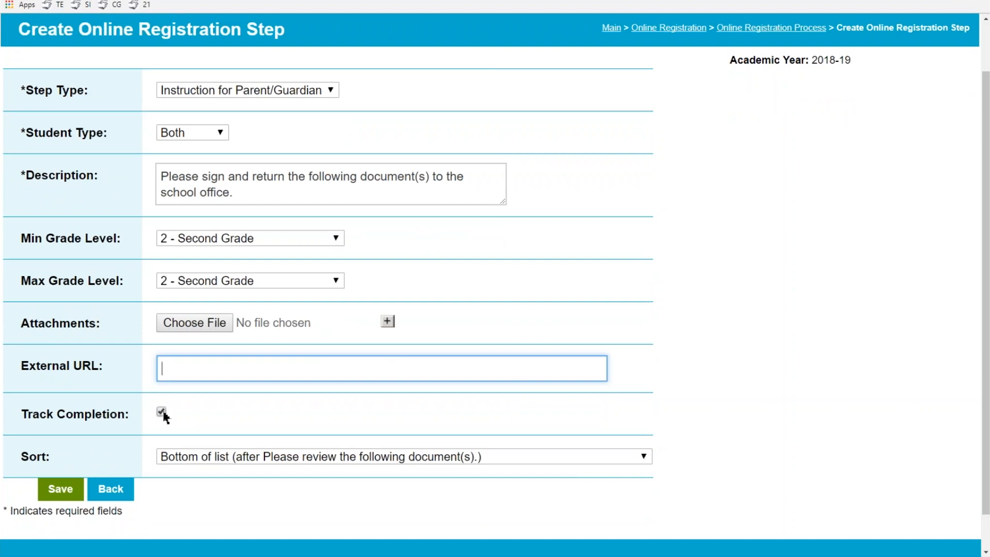
click(379, 456)
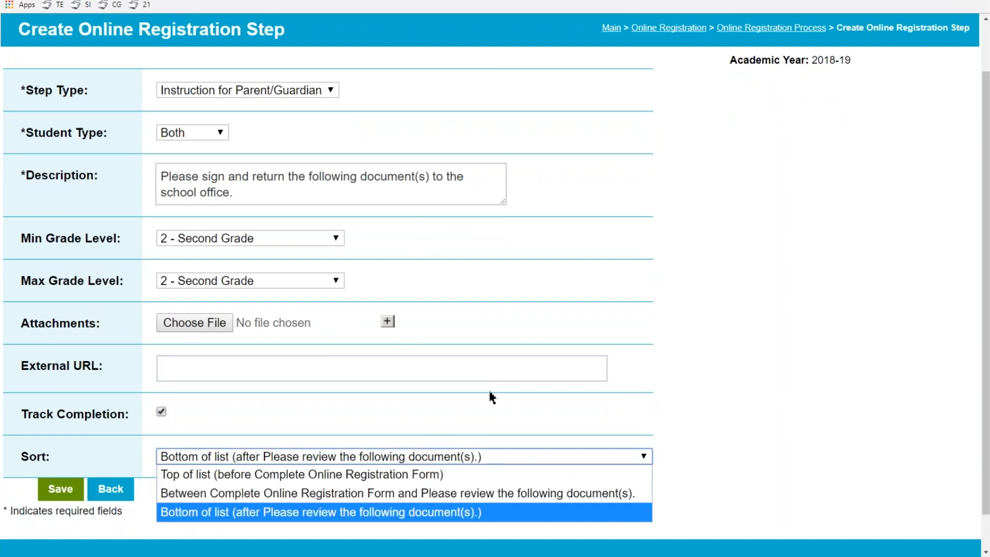
click(361, 497)
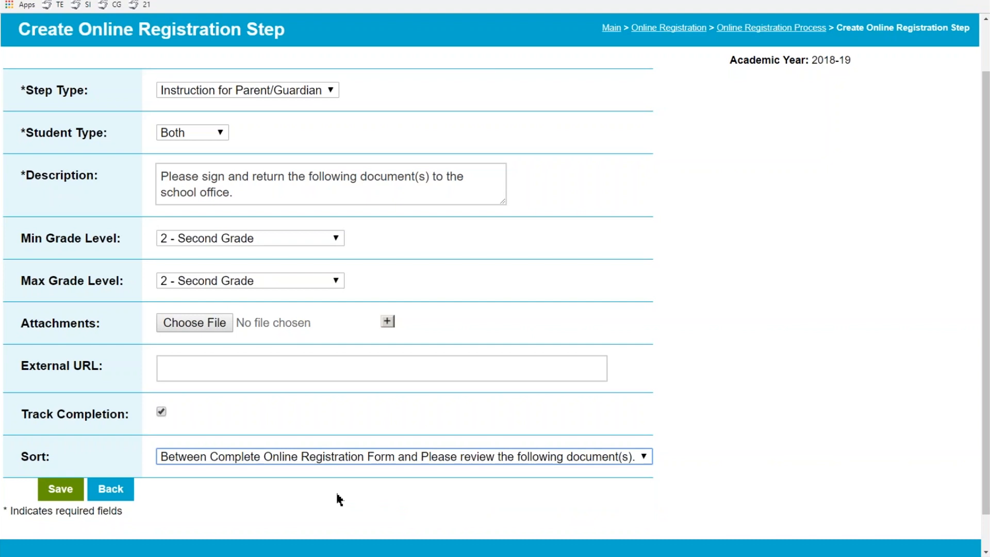
click(110, 496)
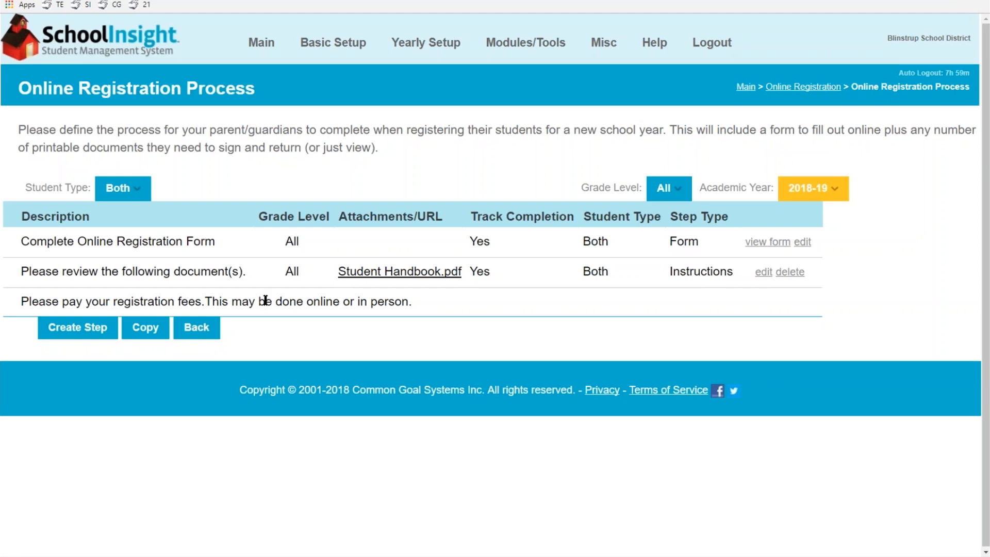
Go to Registration Fees setup and start a new registration fee, ready for its description
click(189, 334)
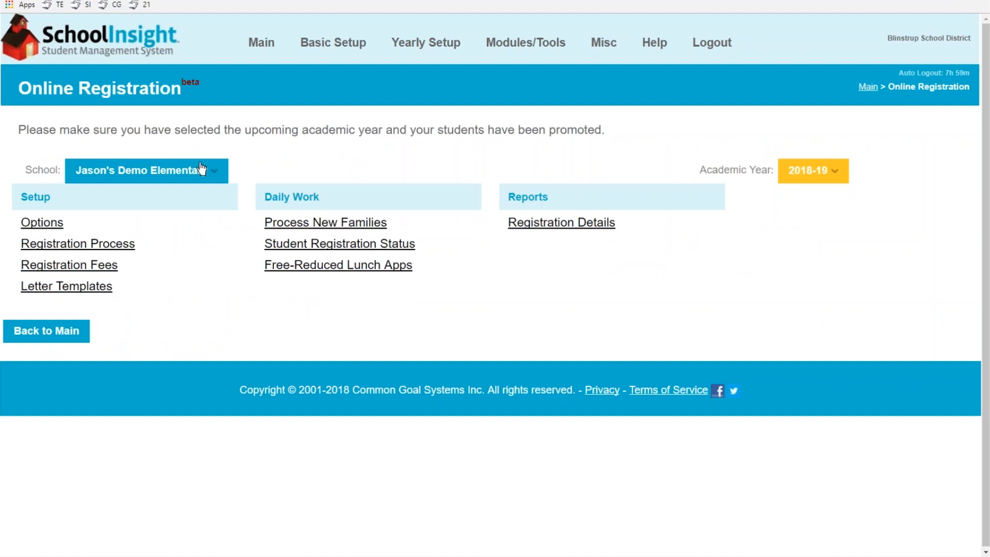
click(79, 267)
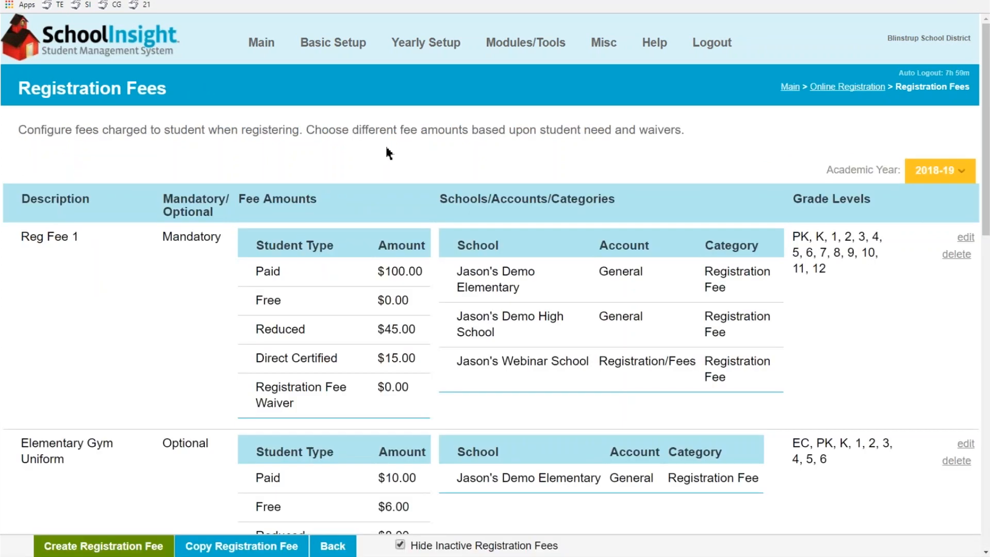
scroll(159, 472, down, 1)
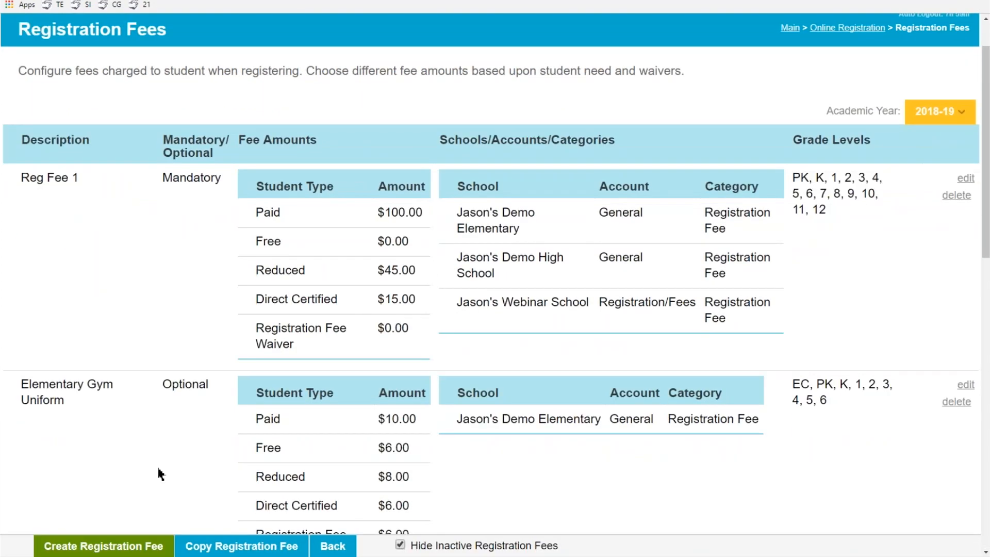
click(120, 547)
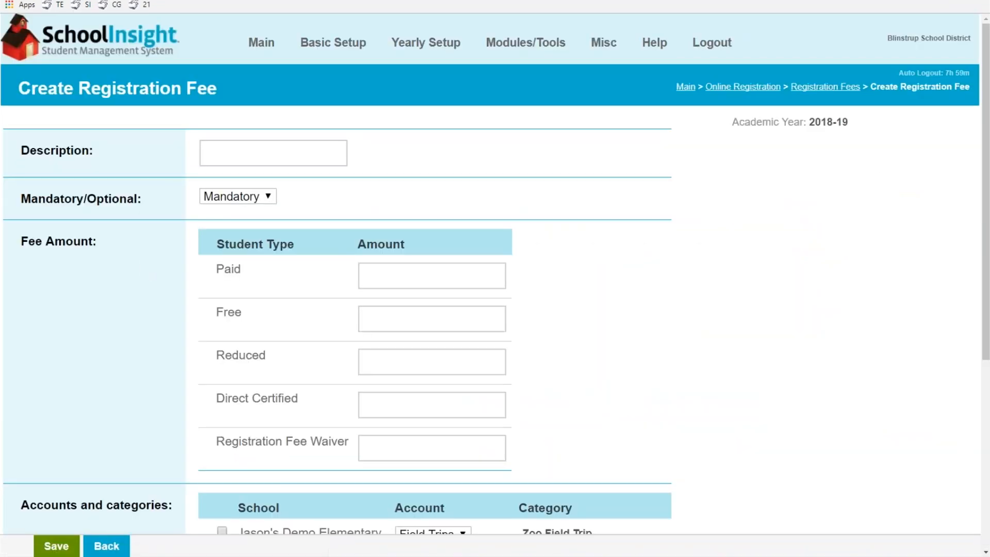
click(257, 153)
Name the fee 'Field Trip Fee', make it Optional, and choose fixed amounts per student type
text(Field Trip Fee)
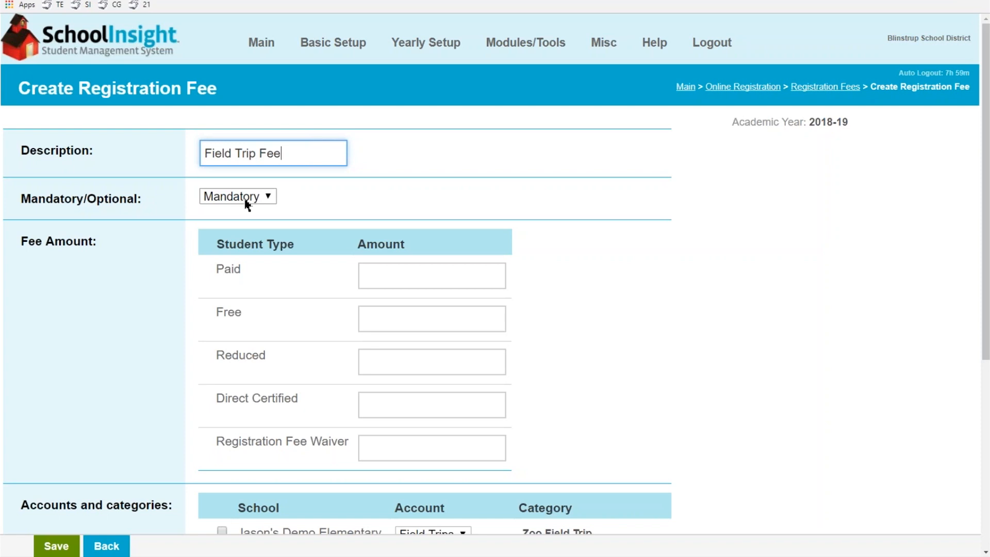
click(247, 204)
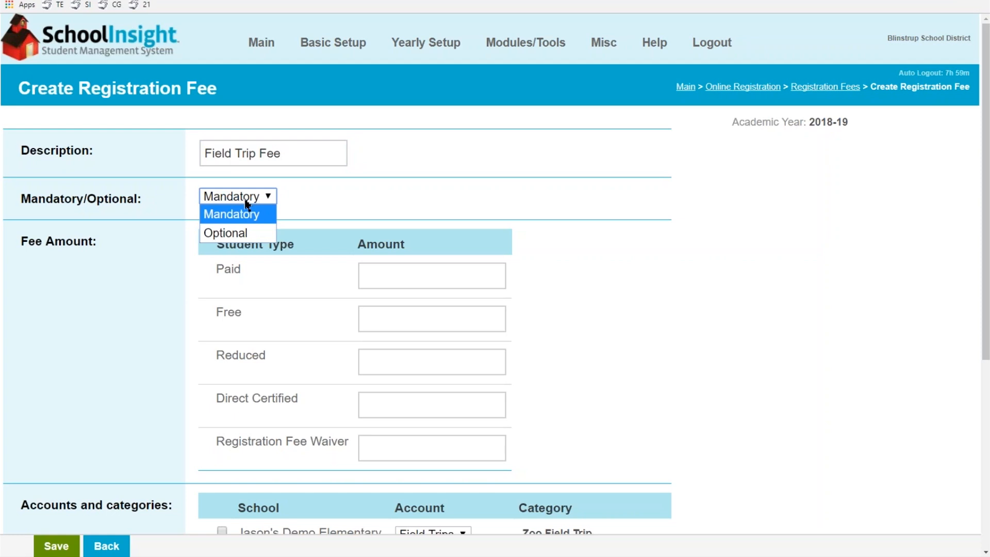
click(247, 231)
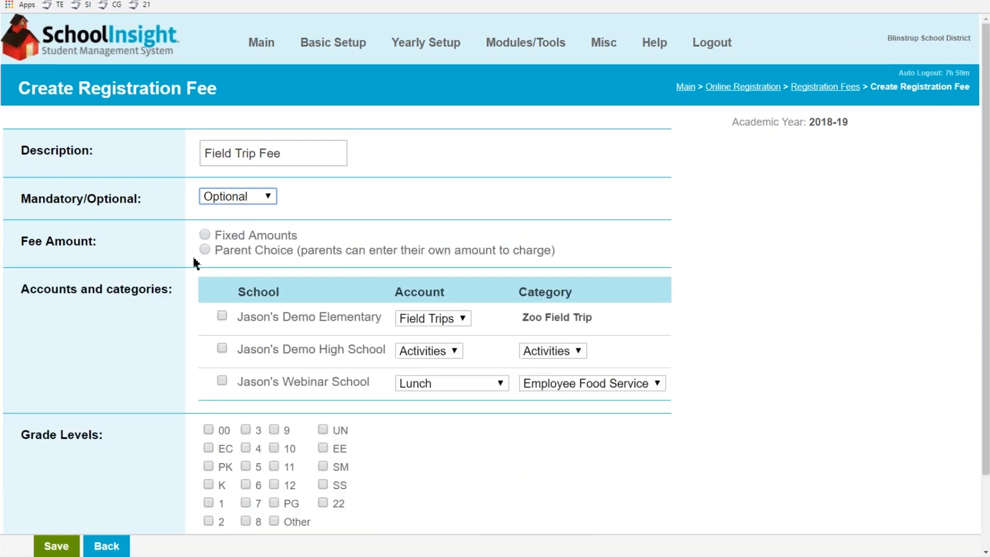
click(200, 240)
click(207, 250)
click(207, 235)
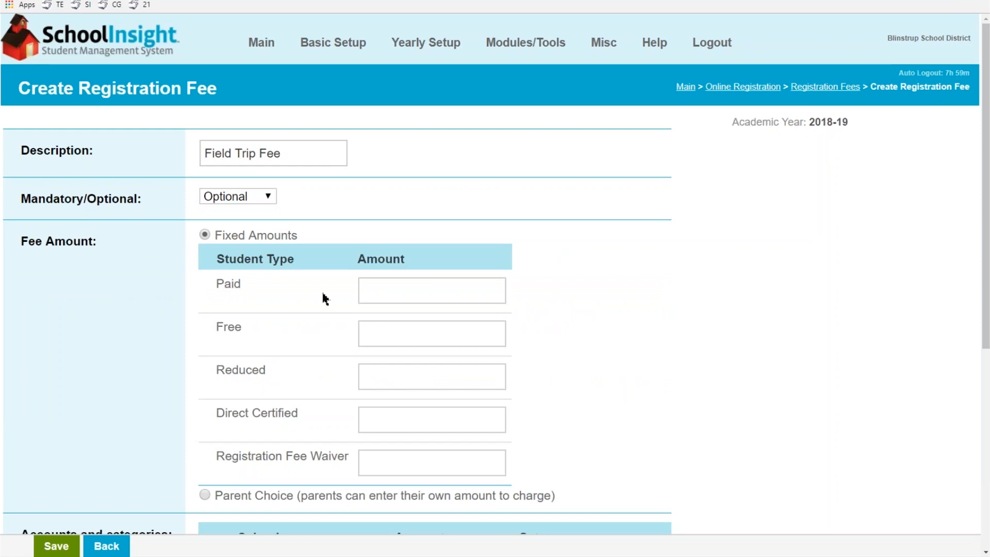
Enter fixed amounts: Paid 15, Free 2.00, Reduced 10, Direct Certified 2.00, Waiver 8.00
click(383, 292)
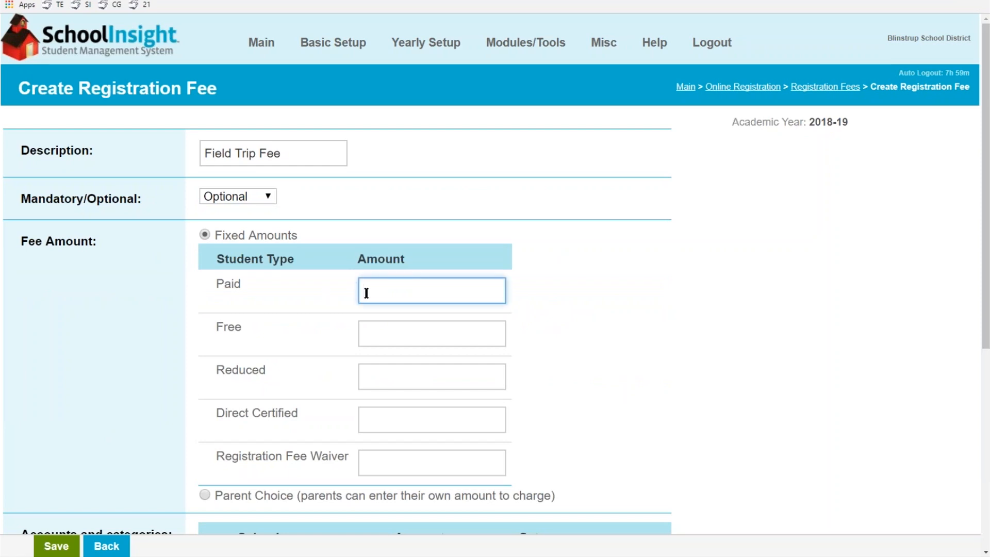
text(15)
click(382, 331)
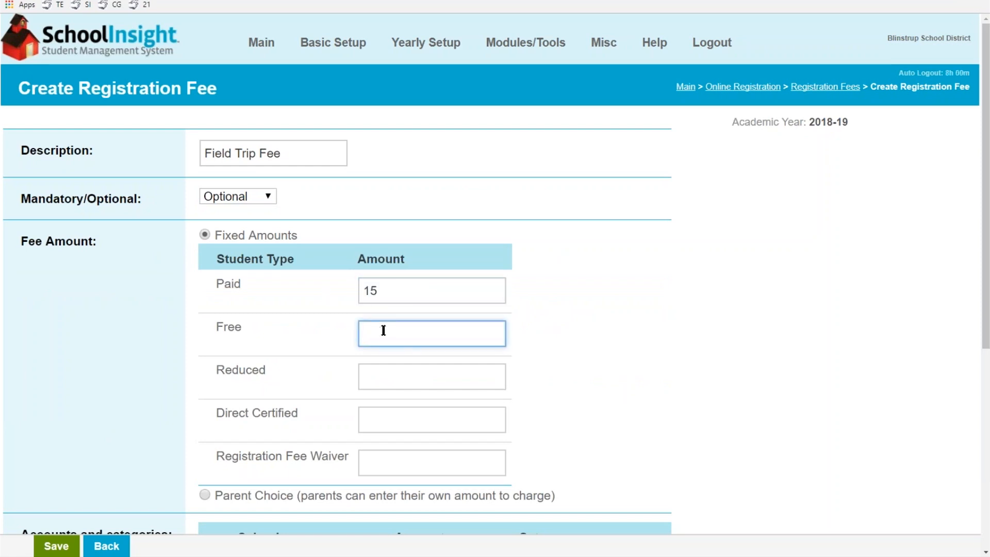
text(2.00)
click(391, 374)
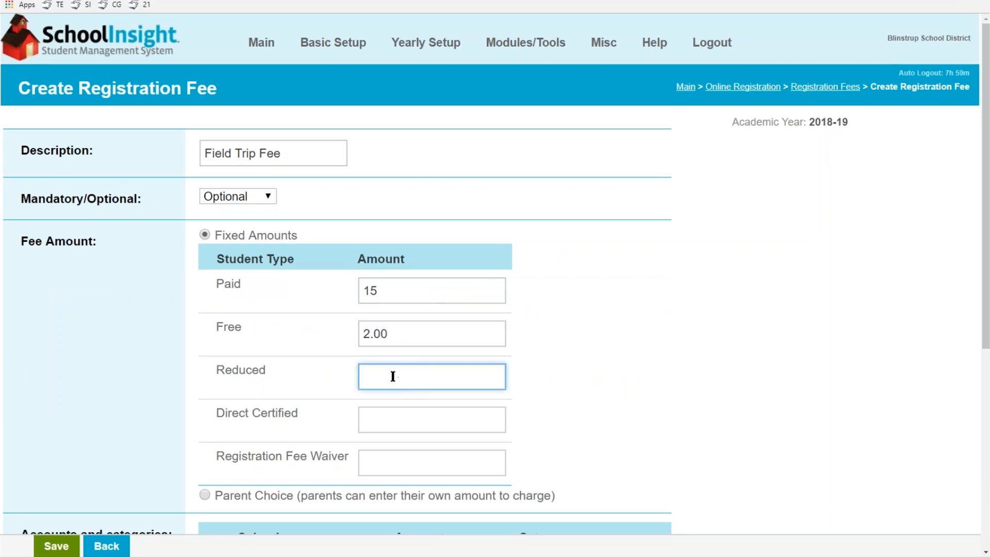
text(10)
click(388, 417)
text(2.00)
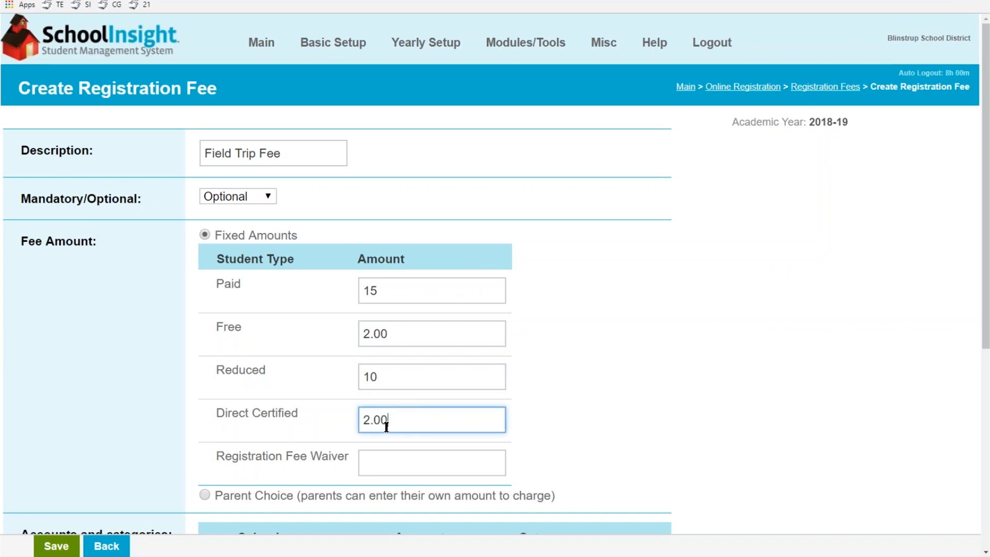
click(389, 461)
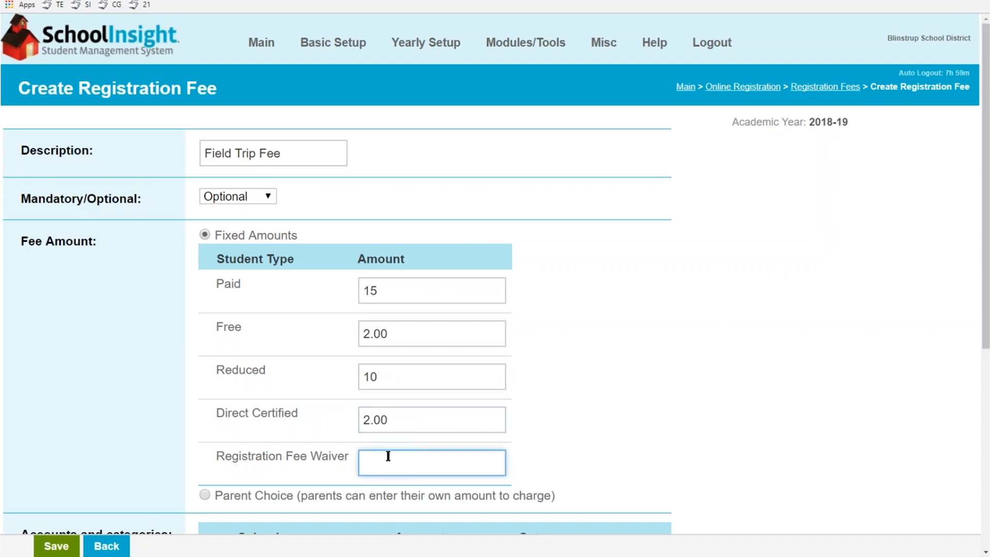
text(8.)
click(205, 495)
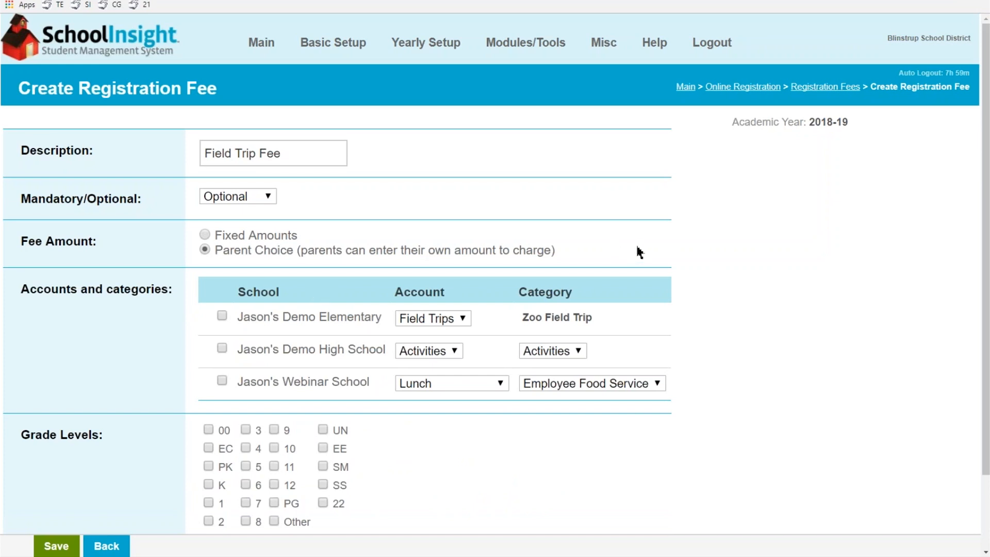
click(205, 234)
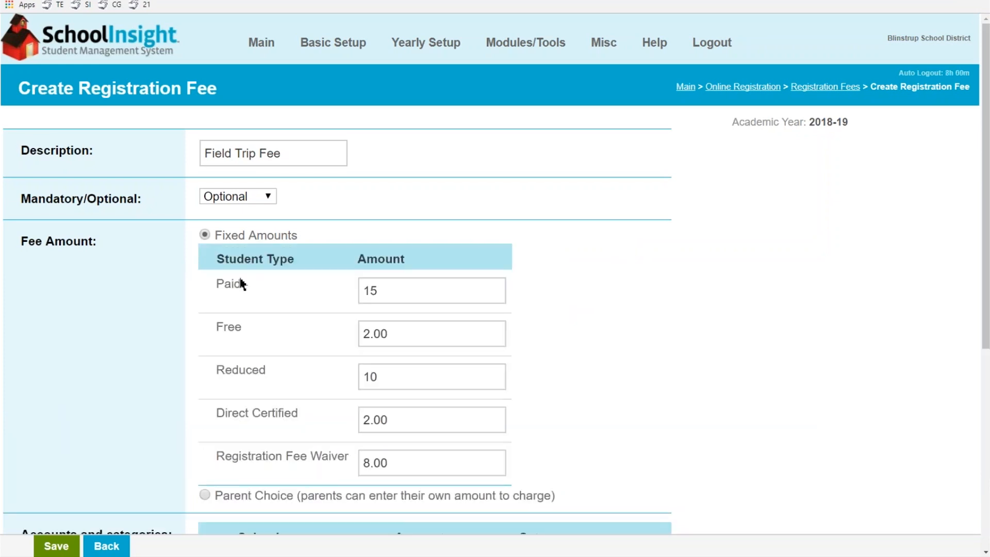
Link the fee to all three schools, with High School on General/General Fee and Webinar School on Registration/Fees
scroll(291, 304, down, 2)
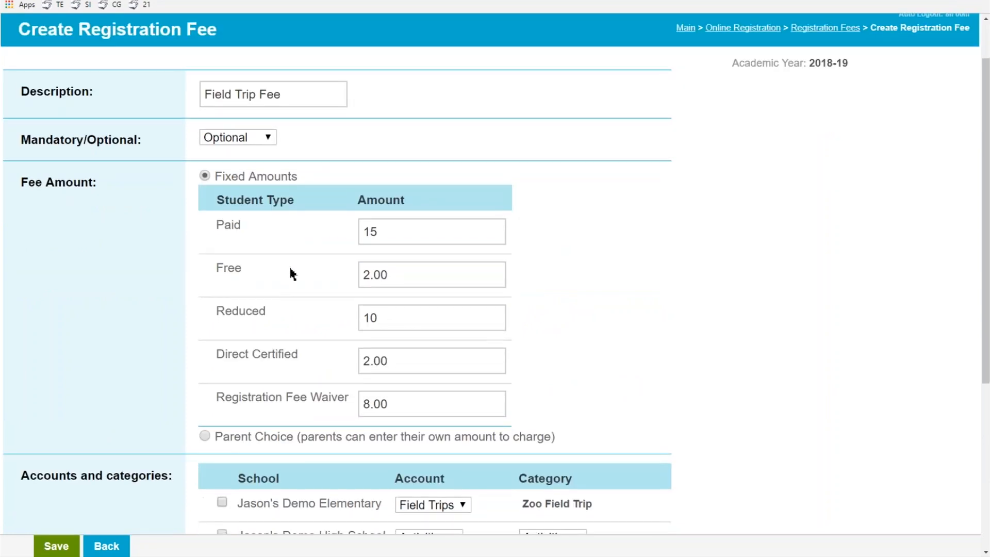
scroll(289, 267, down, 4)
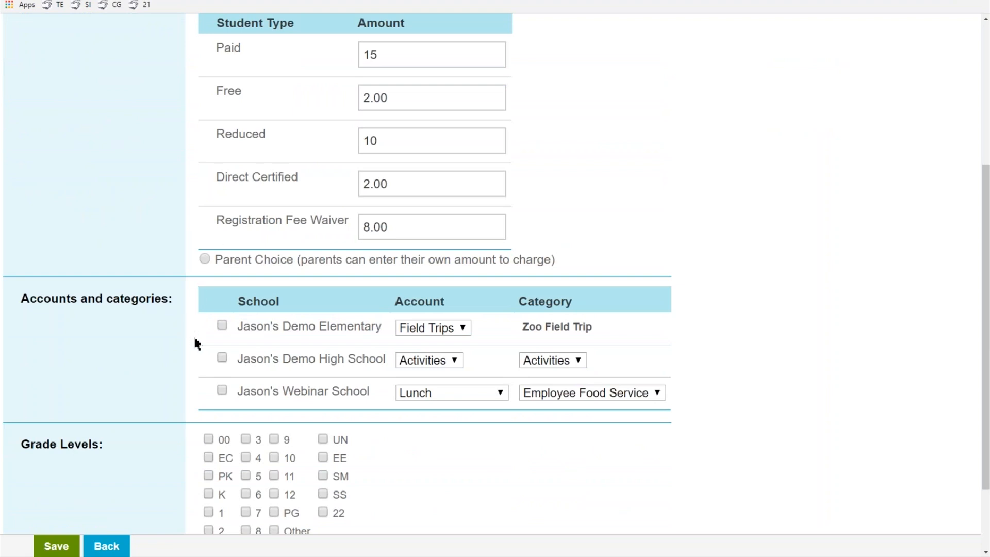
click(219, 327)
click(441, 361)
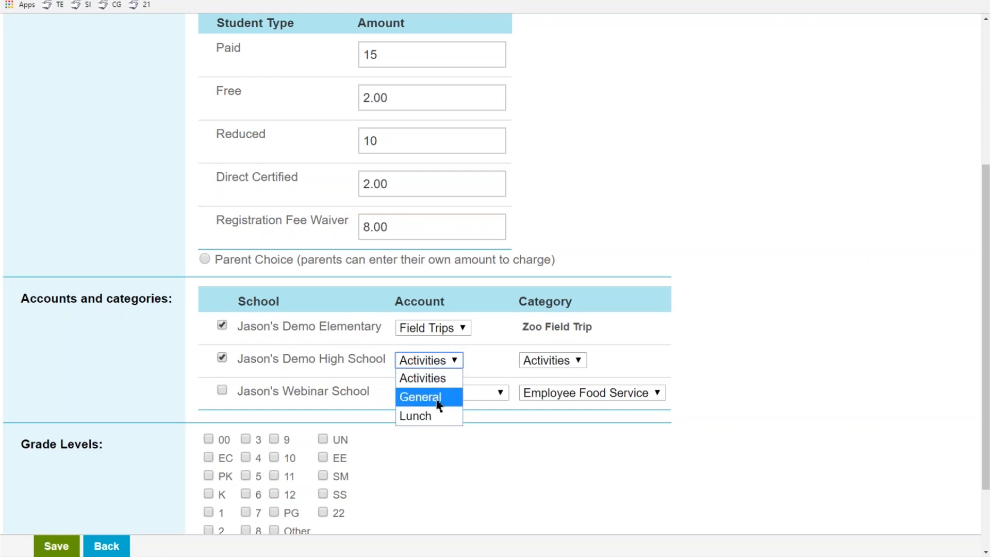
click(439, 398)
click(592, 366)
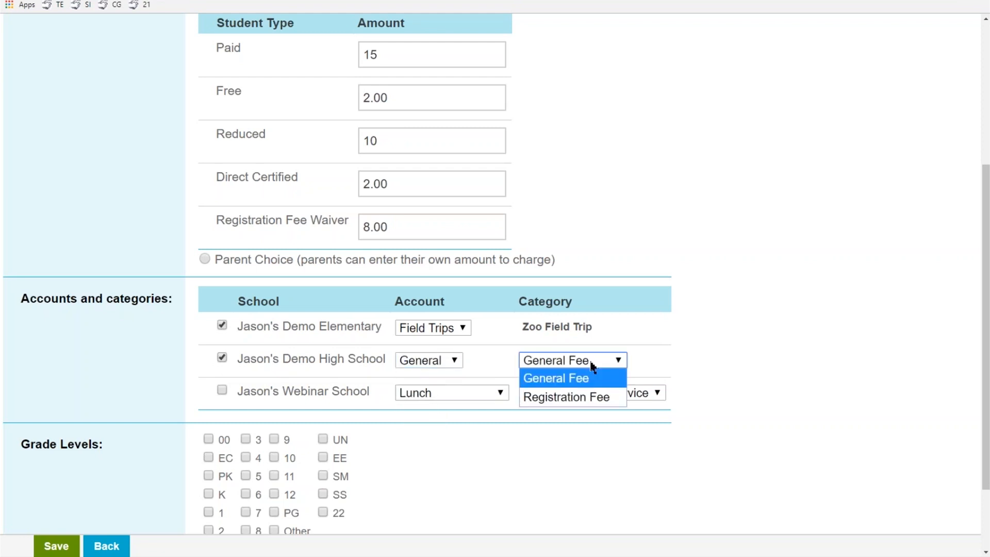
click(592, 366)
click(222, 390)
click(438, 395)
click(443, 430)
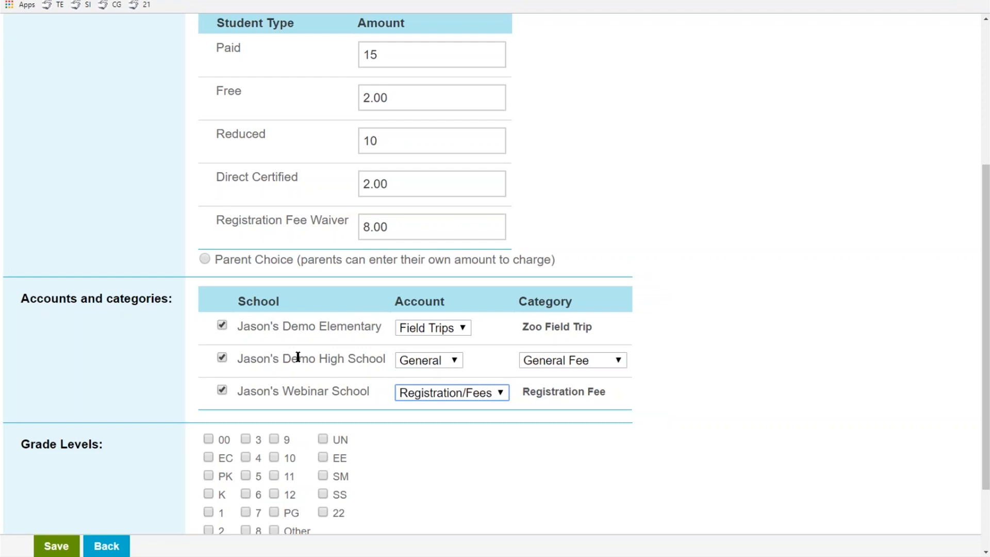
Apply the Field Trip Fee to grades K through 12 and save it
scroll(298, 354, down, 2)
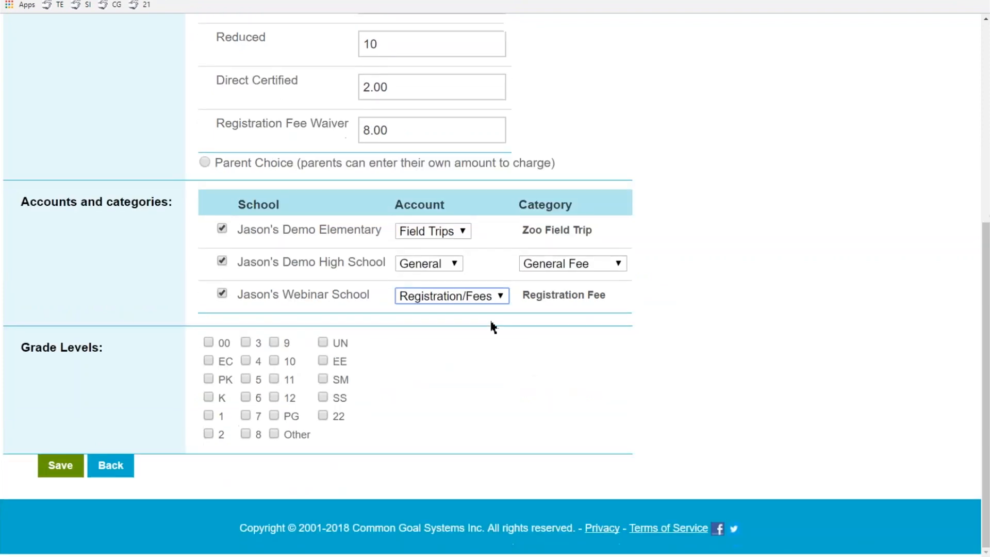
click(209, 397)
click(209, 416)
click(209, 434)
click(245, 341)
click(245, 360)
click(246, 379)
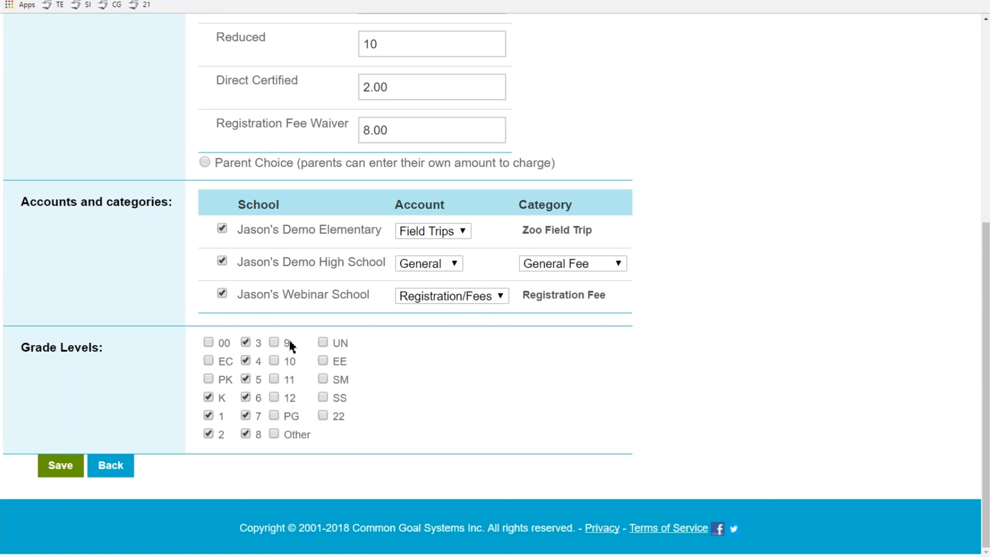
click(274, 343)
click(75, 467)
scroll(230, 237, down, 4)
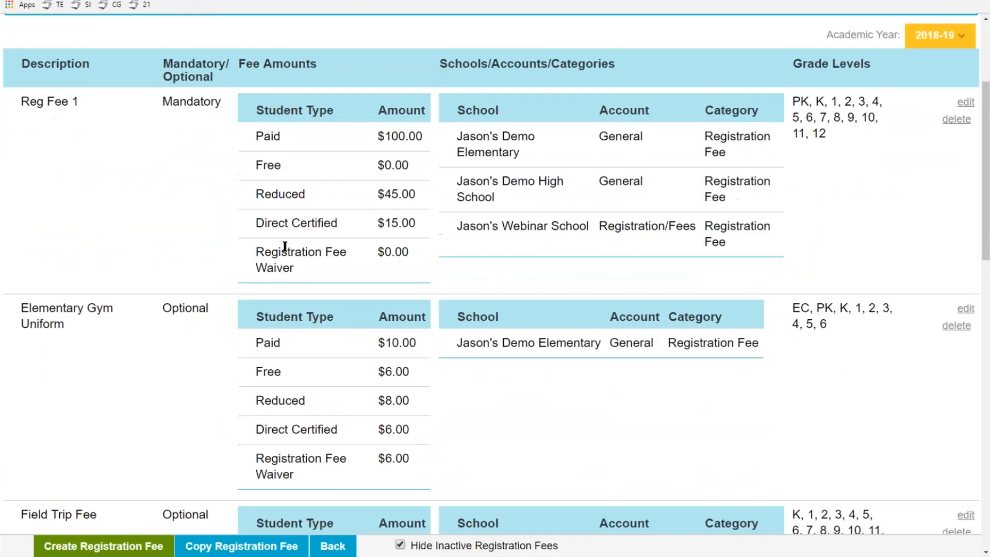
Highlight the saved Field Trip Fee row in the fee list, then go back
scroll(285, 247, down, 7)
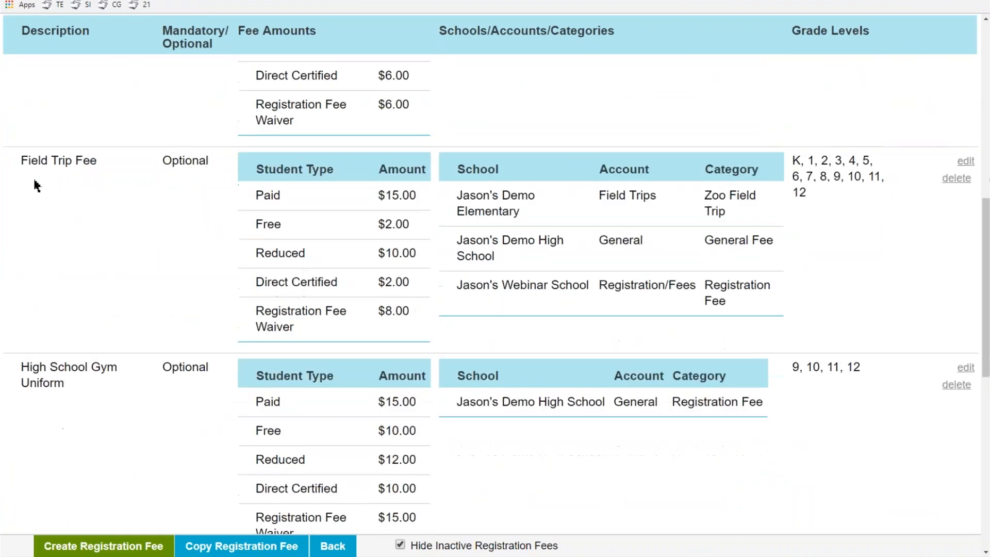
drag(21, 160, 91, 161)
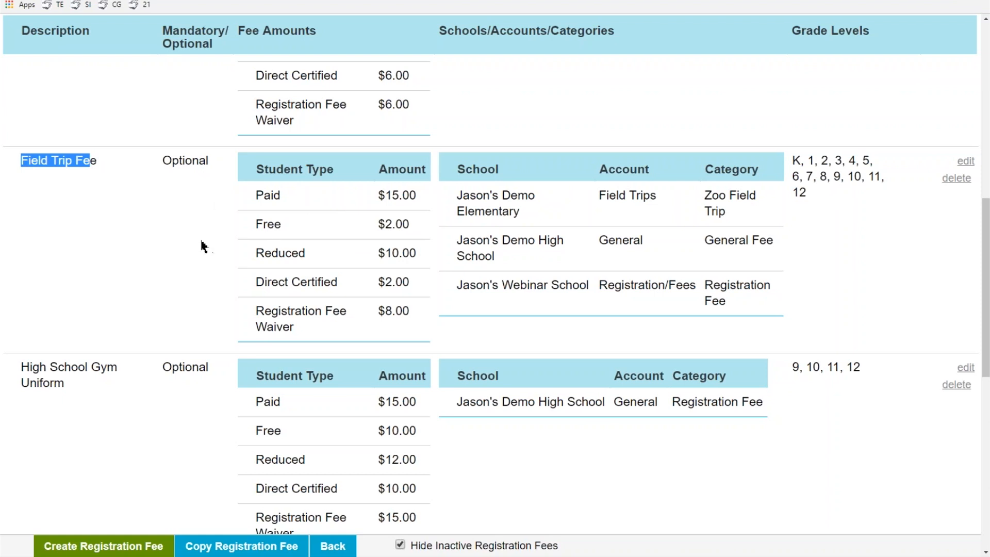
click(328, 548)
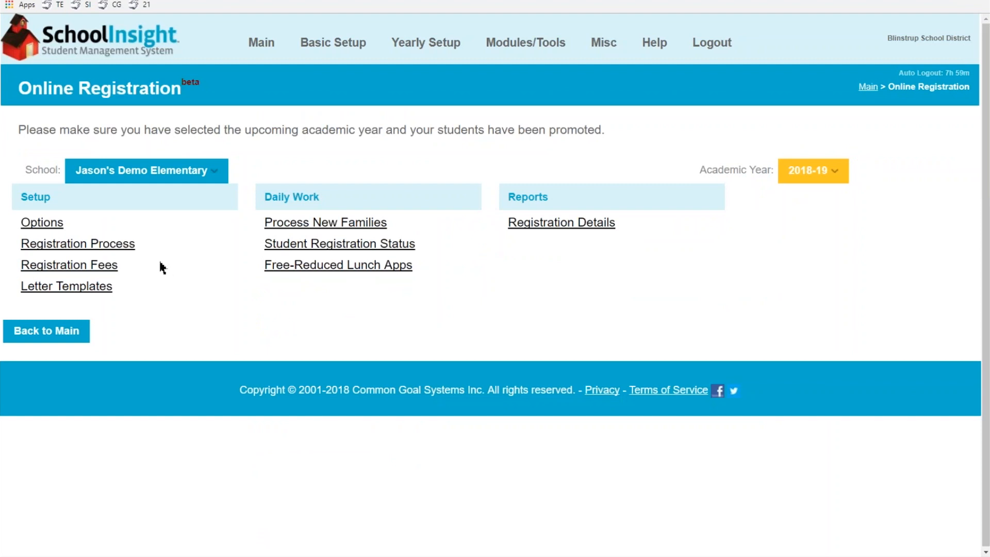
Review returning-student registration options (4/2/2018 to 5/4/2018), then switch to the parent's TeacherEase window
click(42, 222)
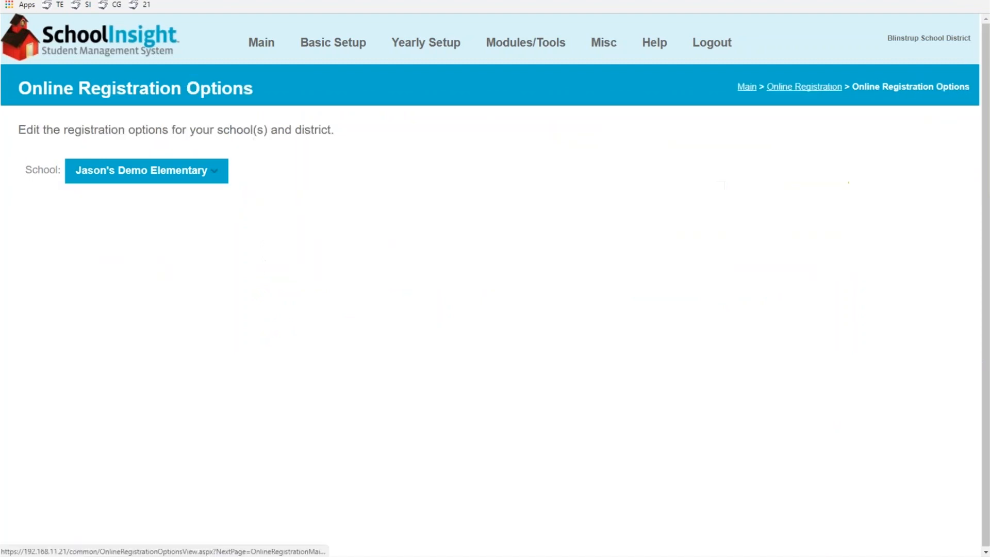
scroll(335, 272, down, 5)
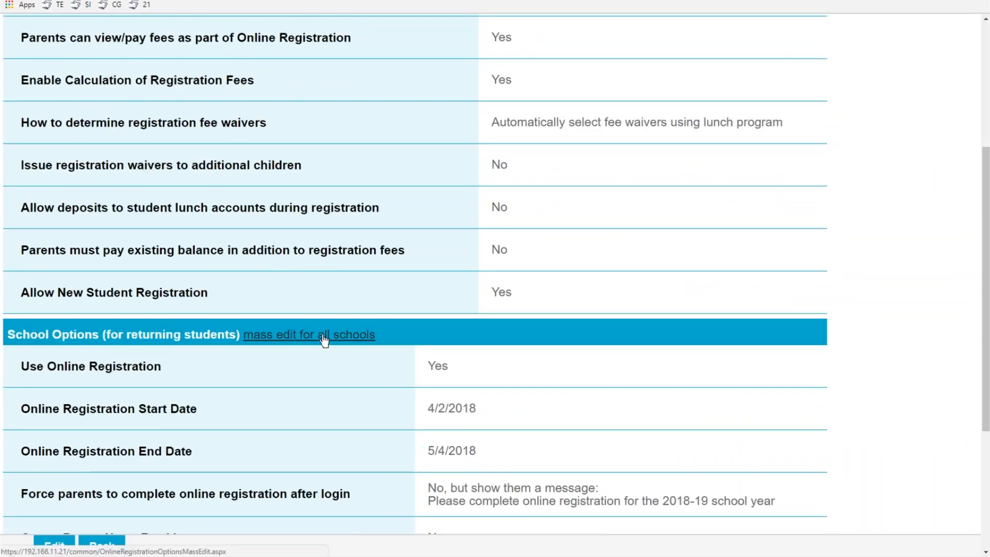
scroll(210, 305, down, 1)
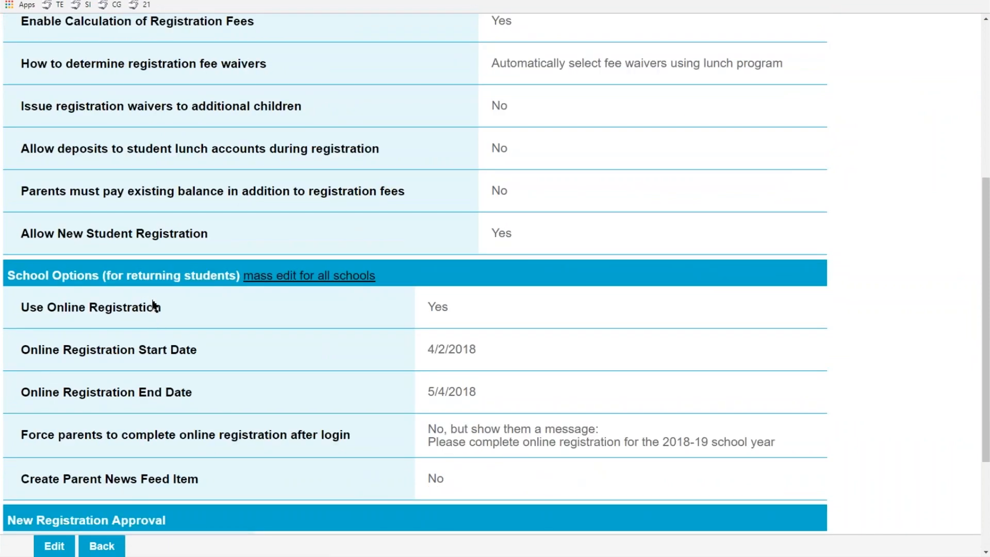
scroll(201, 307, down, 2)
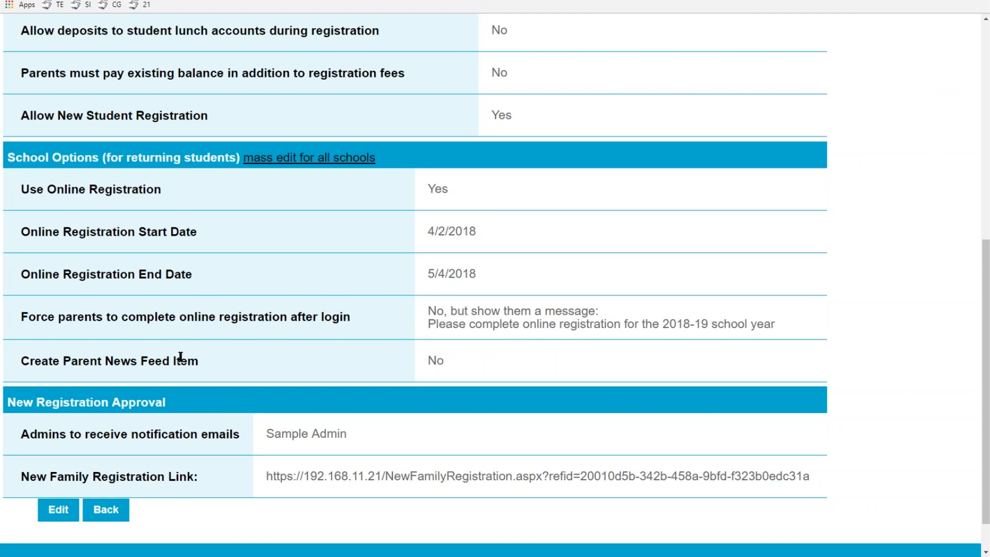
mouse_move(329, 554)
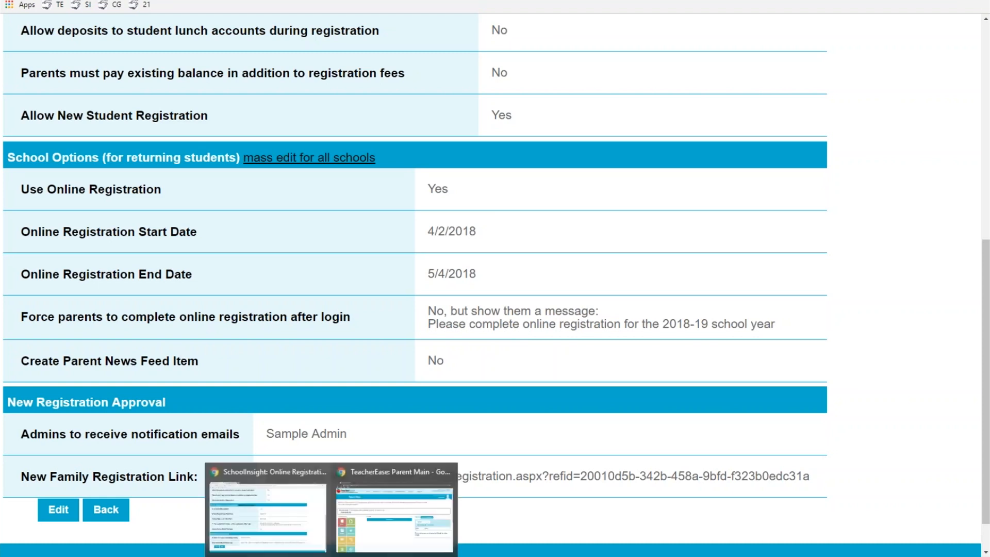
click(405, 522)
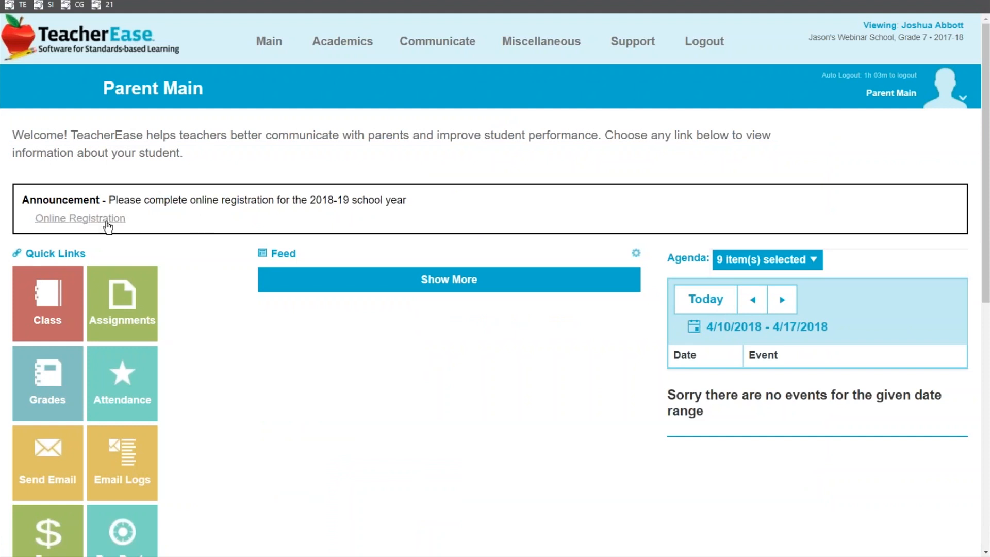
Continue registering the existing student and open the online Registration Form step
click(107, 226)
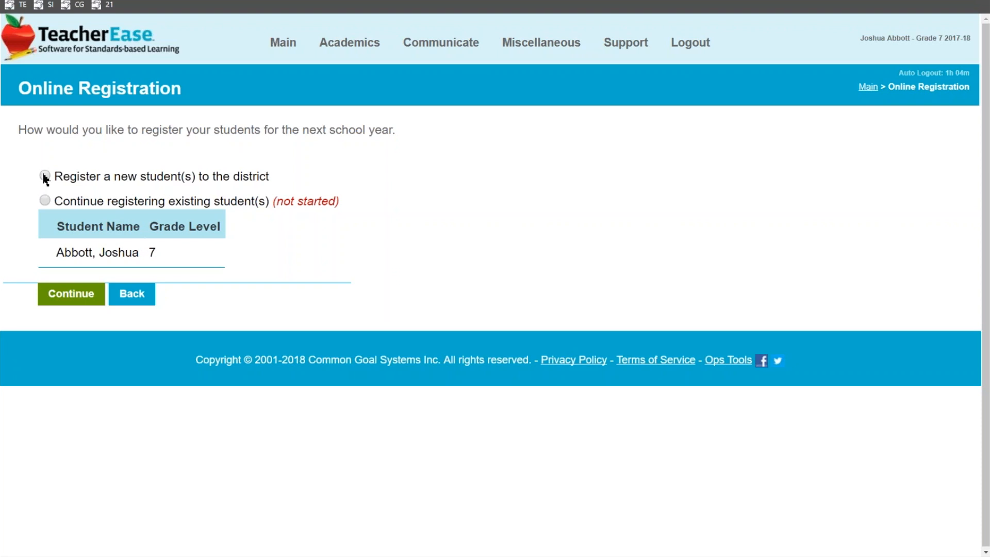
click(45, 201)
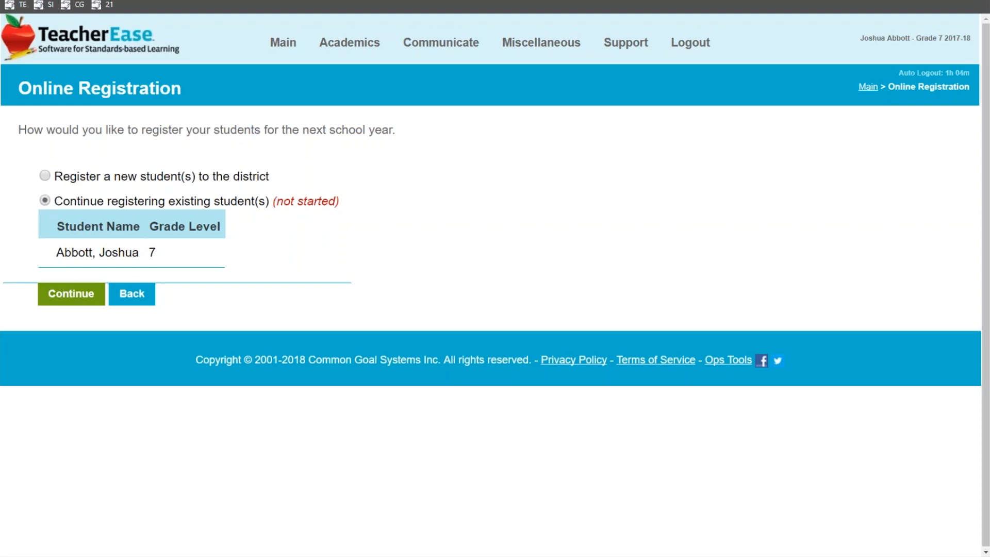
click(71, 295)
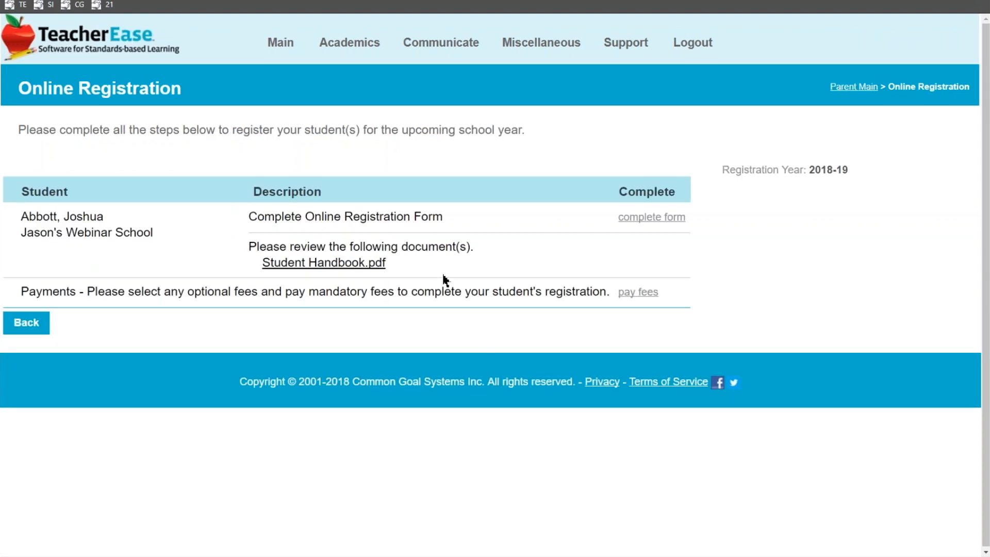
click(628, 221)
Answer Yes to returning child, change Address 1 to '123 Elm Street', and proceed to Family Information
scroll(153, 328, down, 2)
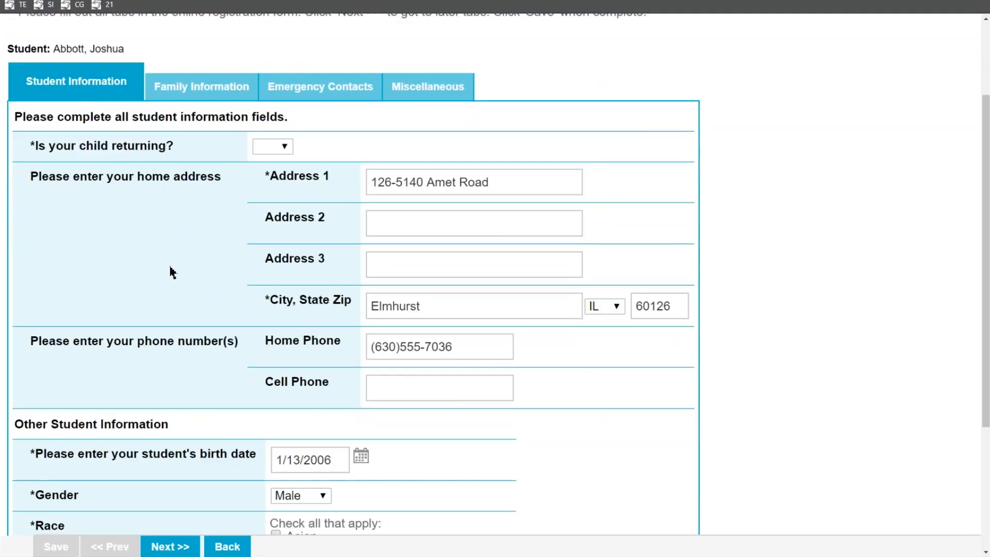
click(280, 149)
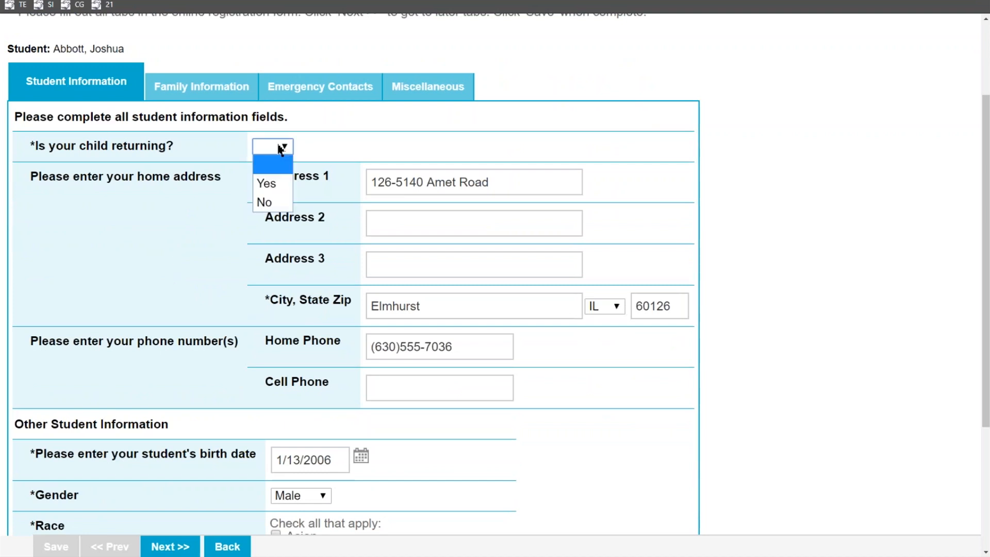
click(257, 188)
click(526, 190)
key(ctrl+a)
text(123 )
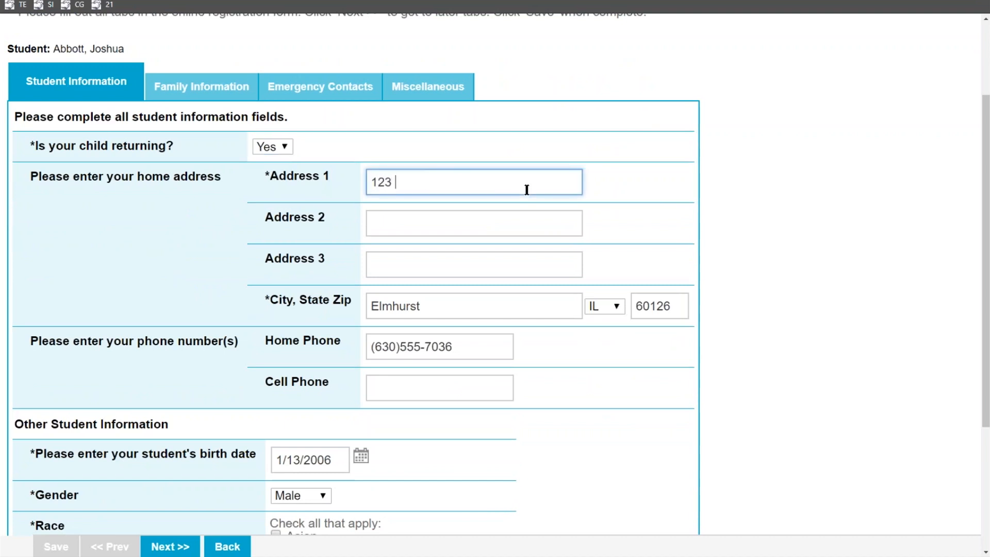
text(Elm Street)
scroll(373, 402, down, 3)
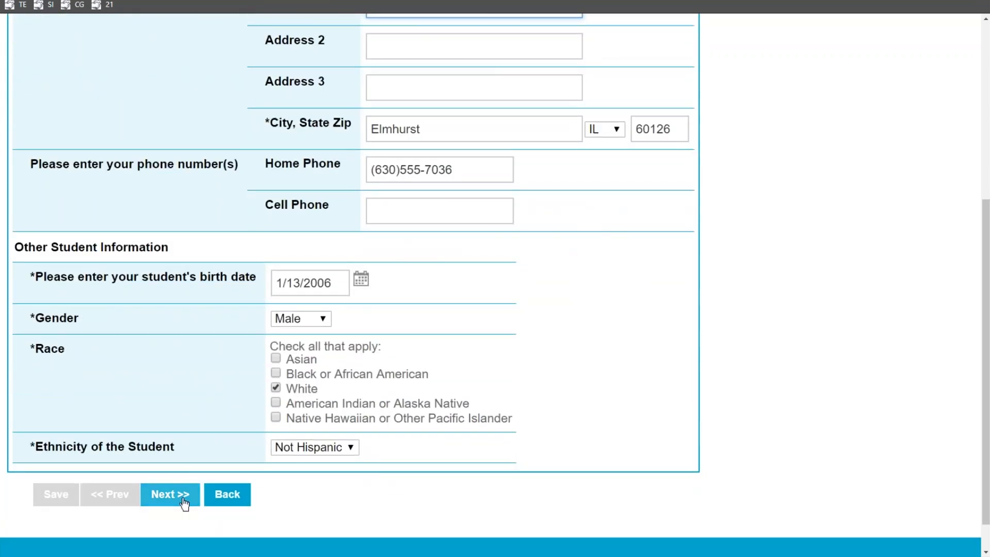
click(170, 493)
scroll(451, 330, up, 3)
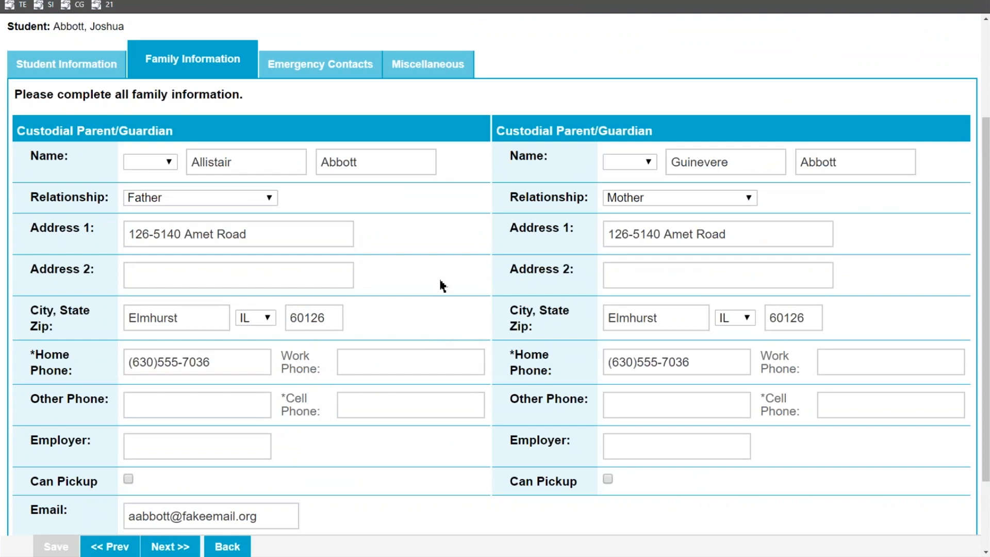
Change both guardians' Address 1 to '123 Elm St'
drag(296, 230, 128, 231)
text(1)
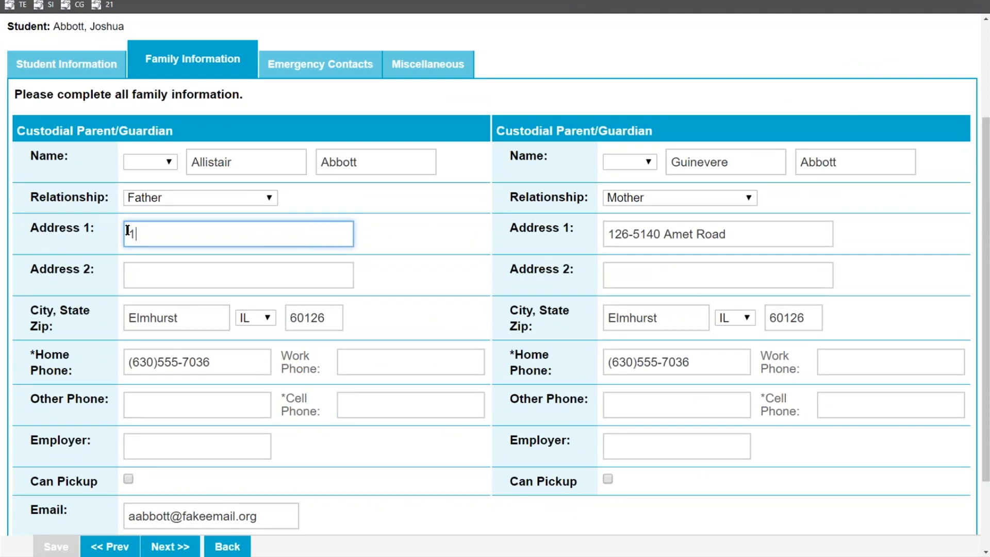
text(23 Elm St)
click(754, 241)
drag(754, 241, 606, 234)
text(123 Elm St)
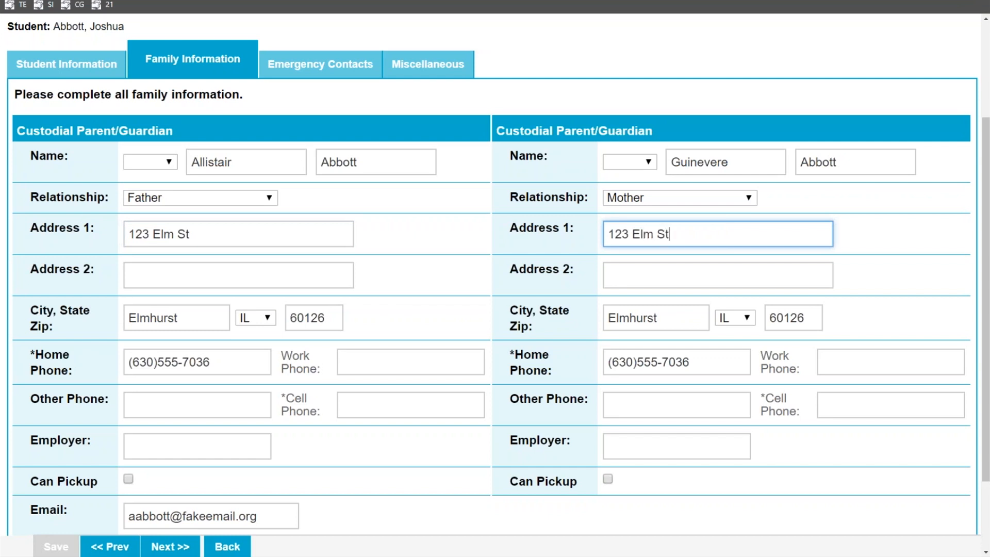
Enter the father's cell phone number and continue to Emergency Contacts
scroll(348, 311, down, 1)
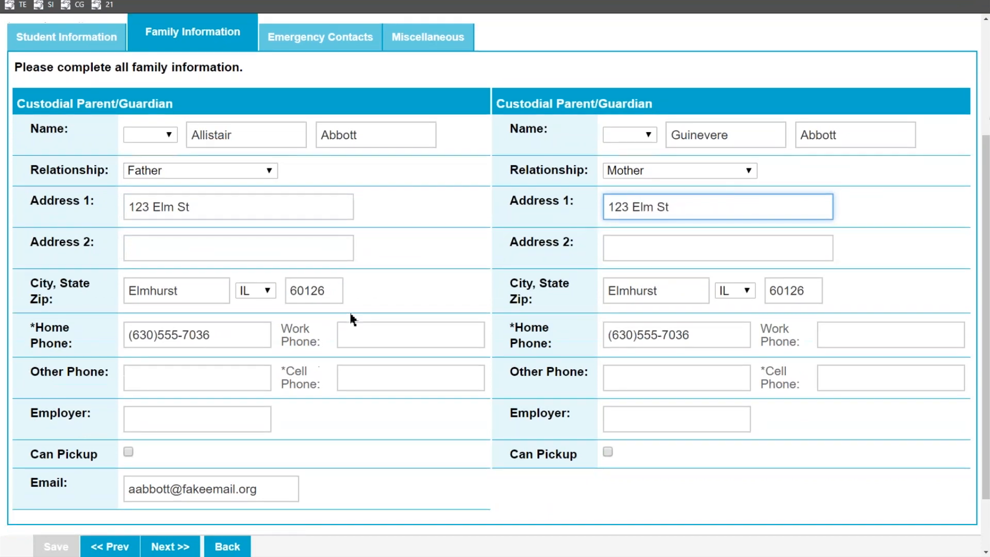
click(241, 302)
click(376, 347)
text((630)555-1034)
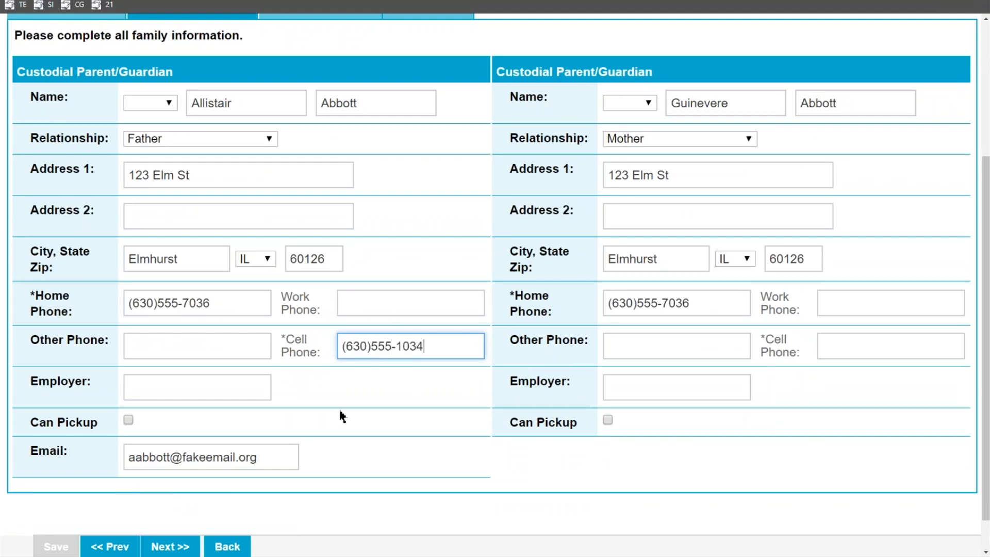
scroll(338, 407, down, 1)
scroll(340, 375, up, 1)
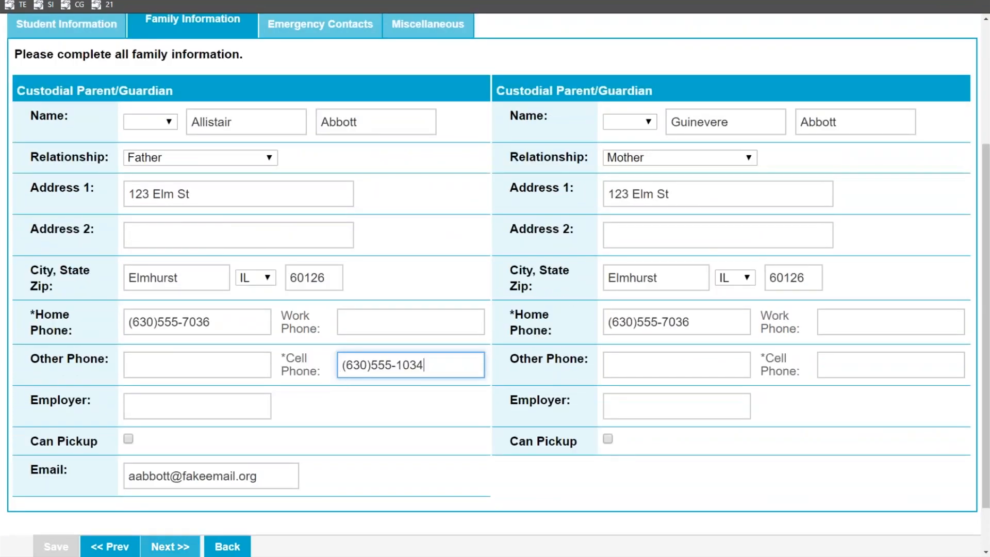
click(170, 547)
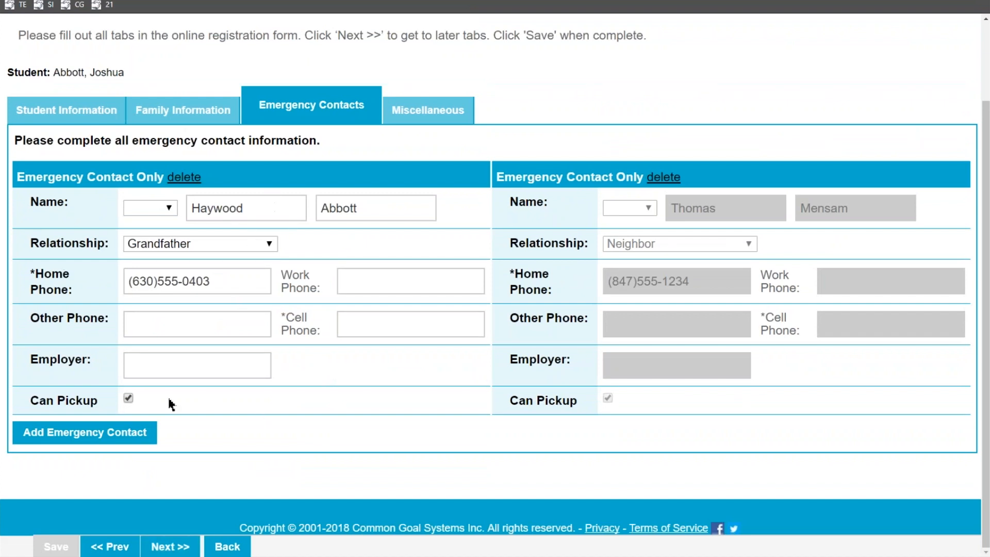
Add another blank emergency contact and continue to the Miscellaneous questions tab
click(86, 433)
scroll(86, 433, down, 2)
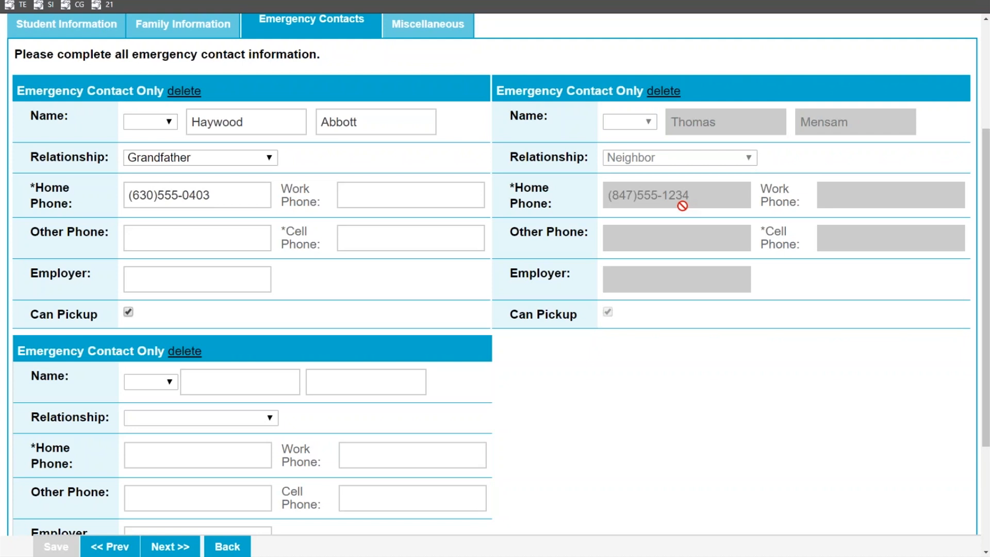
click(170, 546)
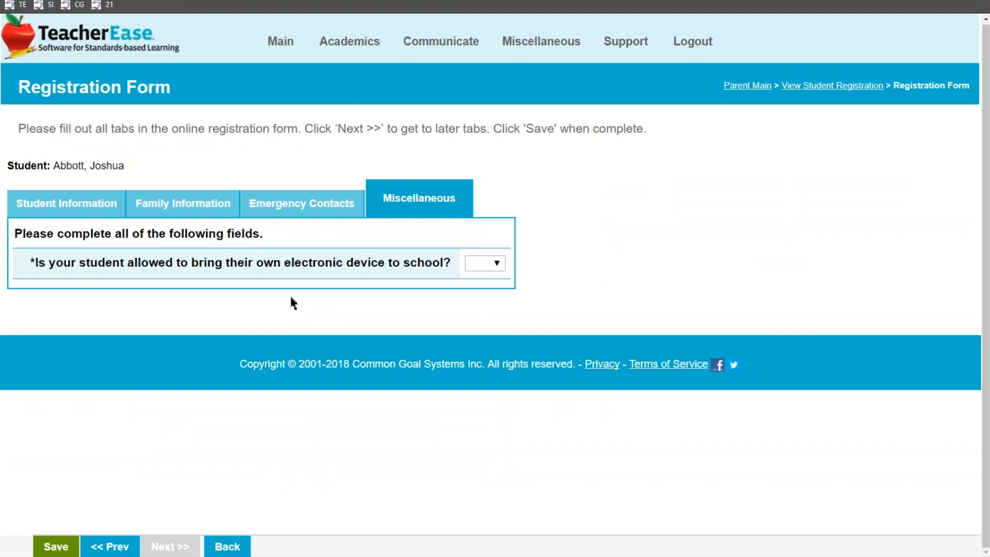
Answer Yes to the own electronic device question, save, sign with the parent's name, and submit
click(487, 264)
click(480, 300)
click(59, 544)
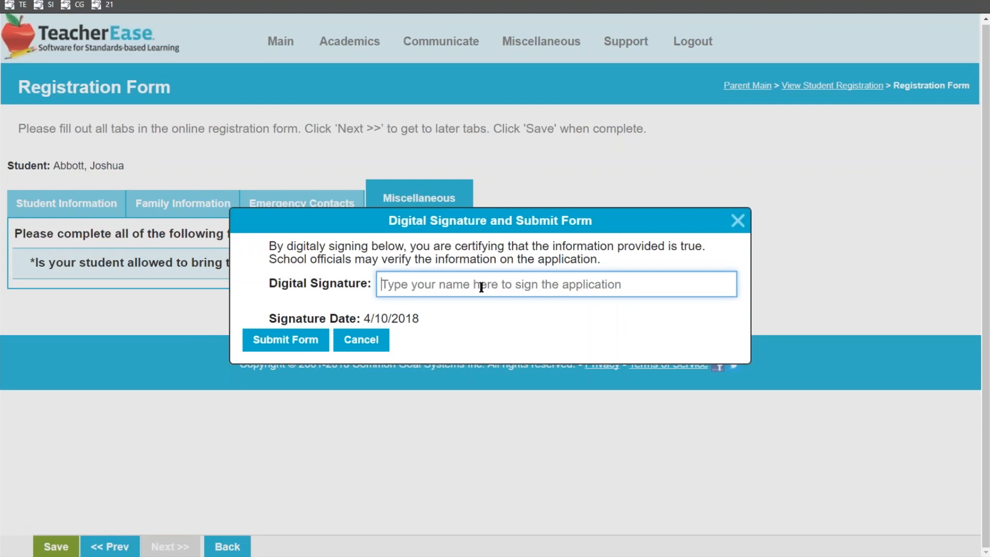
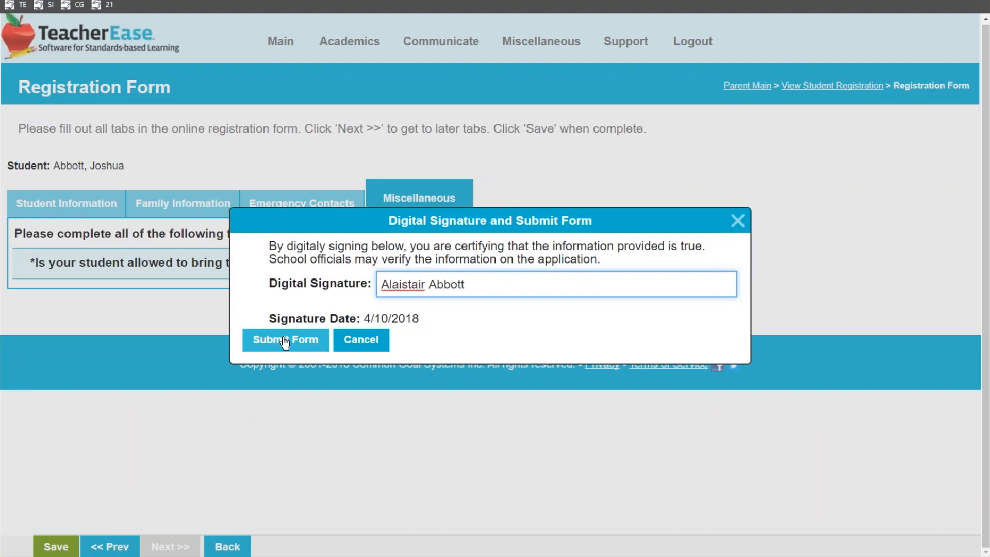
click(285, 340)
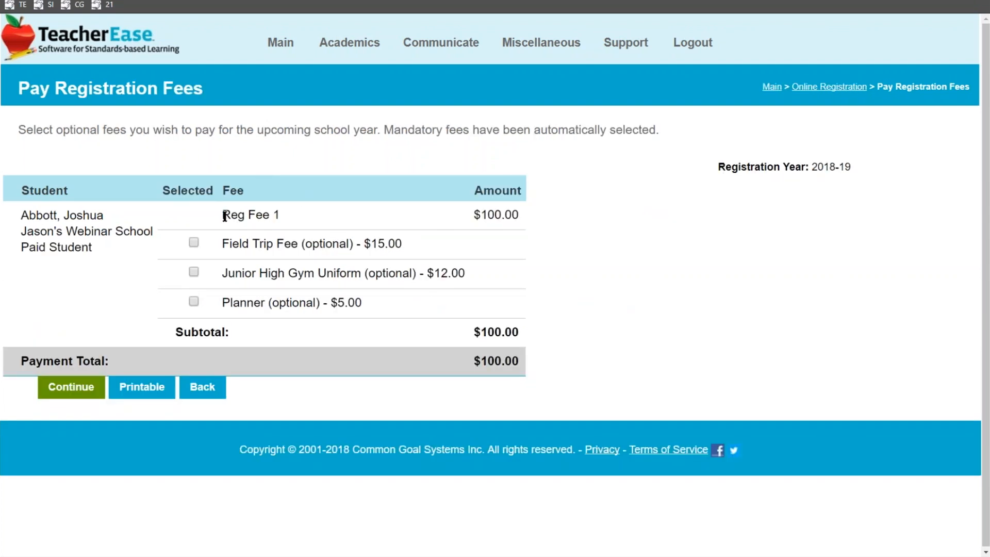
Add the Field Trip Fee and Junior High Gym Uniform, bringing the card payment to $131.10
drag(222, 214, 267, 214)
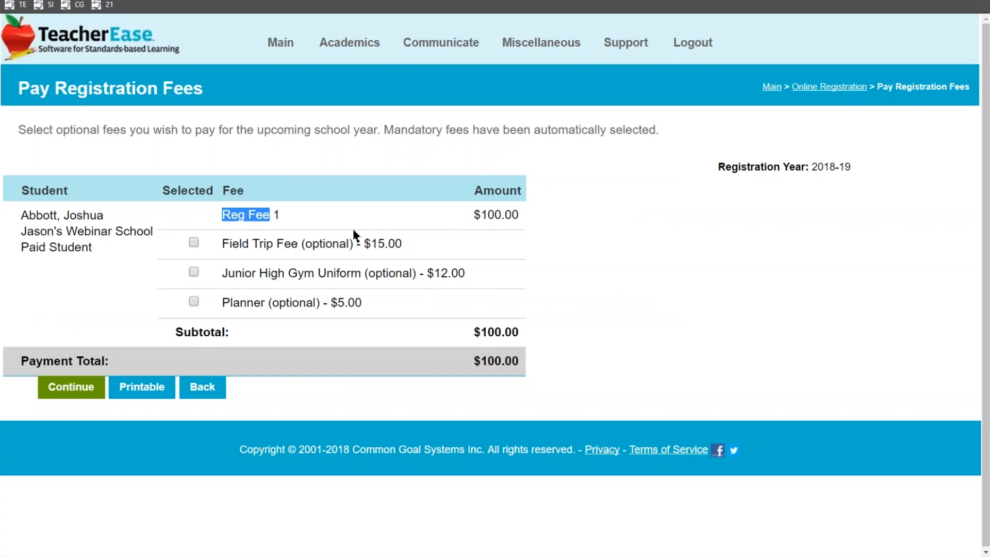
click(194, 243)
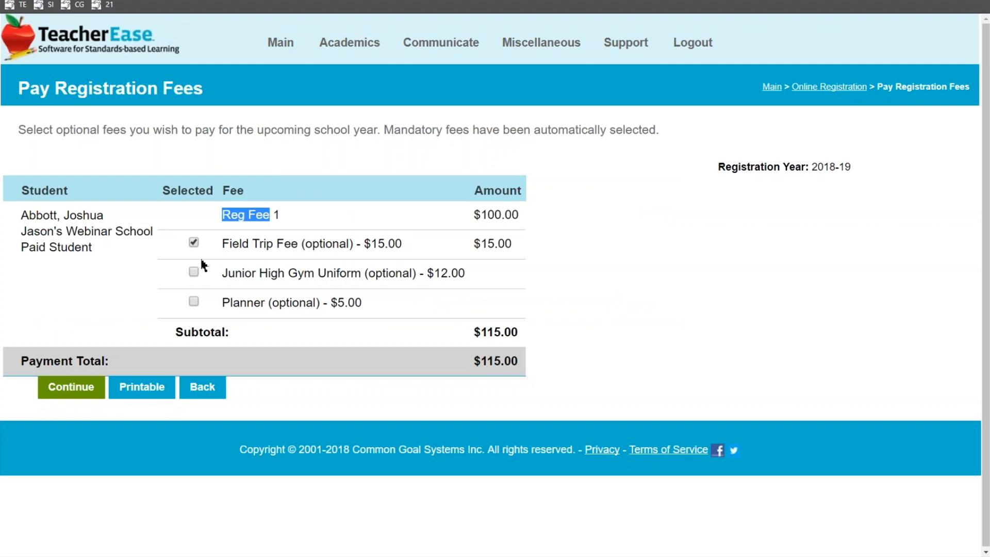
click(195, 275)
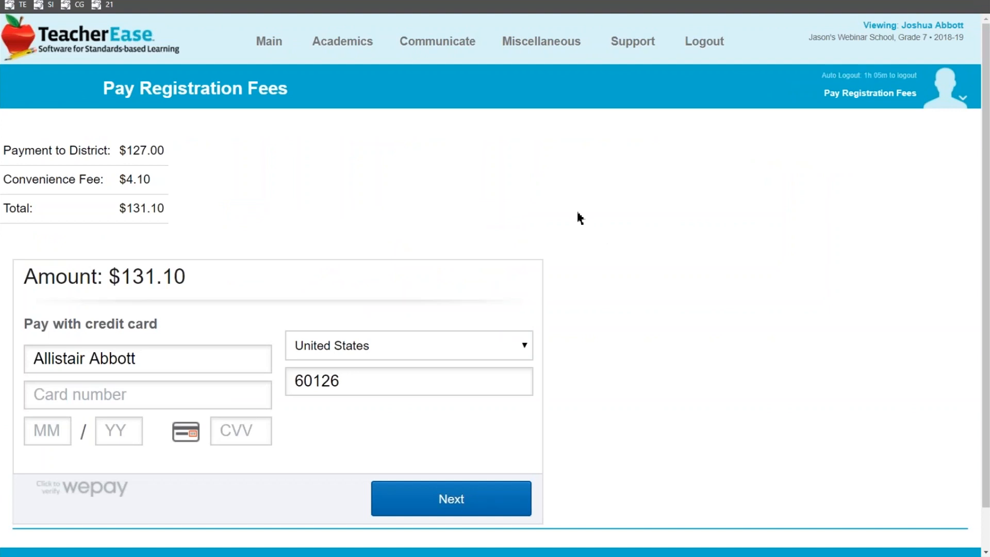
Look over the $131.10 card payment form, then switch back to the SchoolInsight window
scroll(575, 216, down, 1)
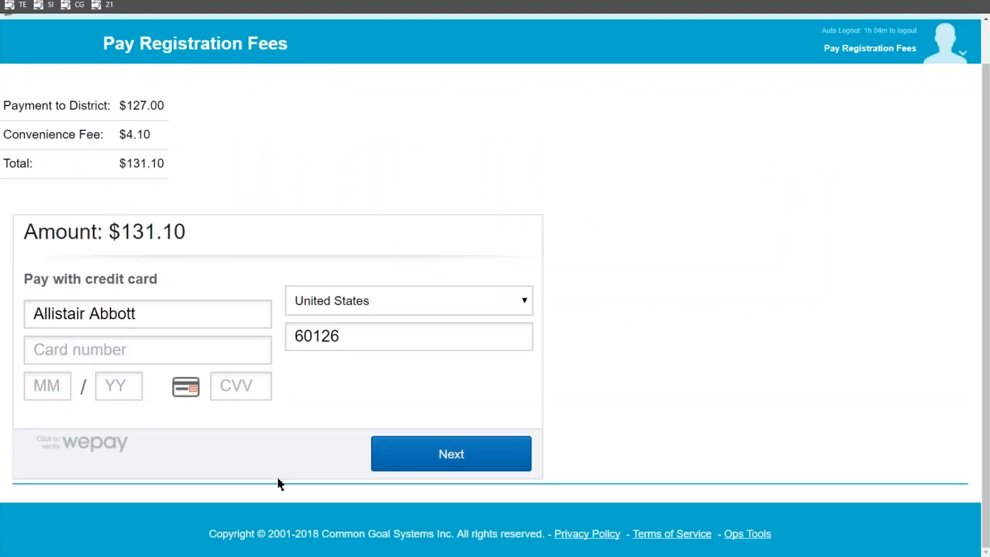
click(331, 556)
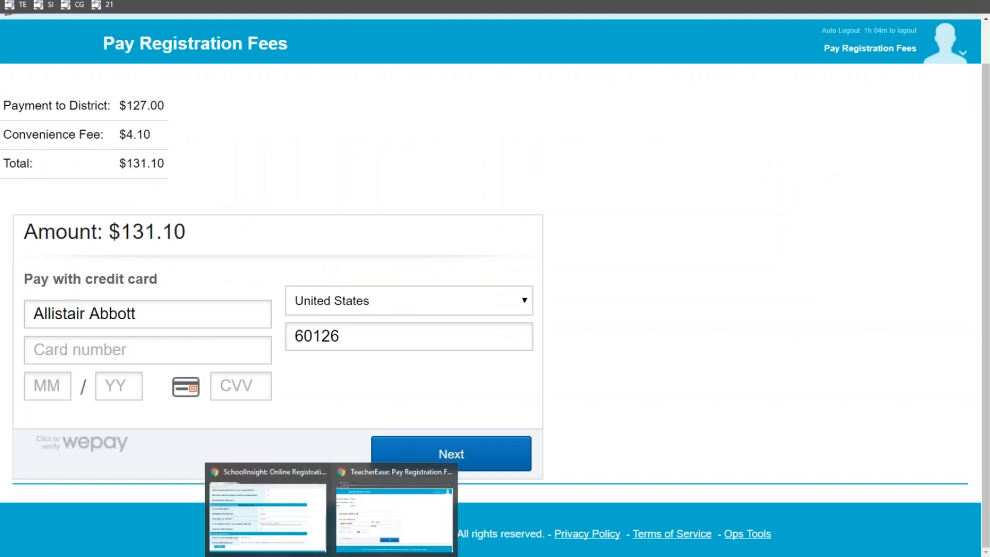
scroll(324, 551, up, 1)
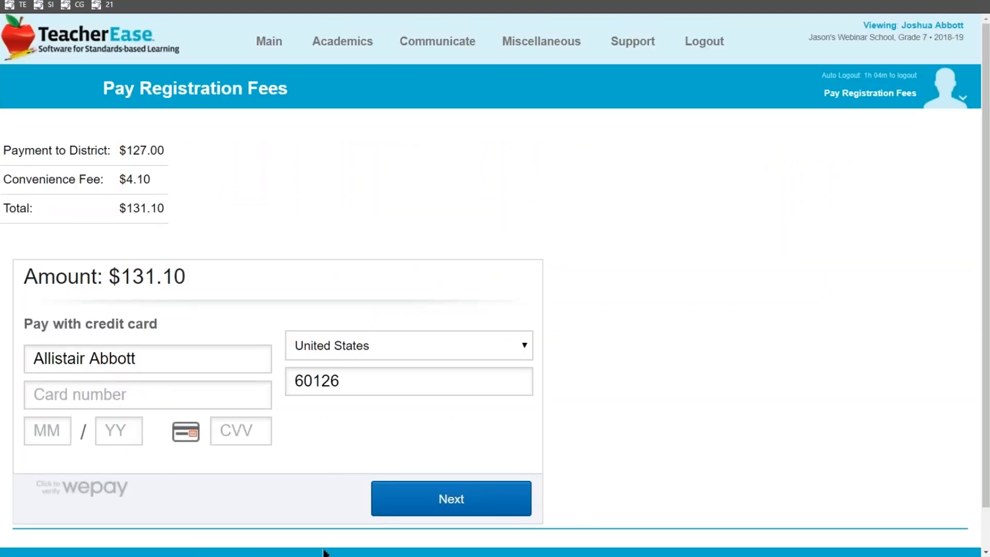
click(331, 556)
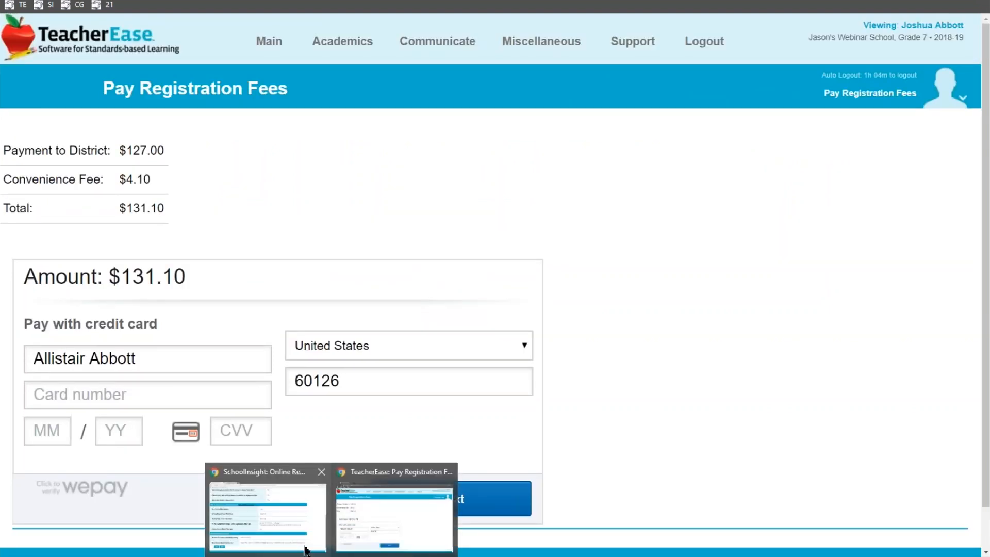
click(303, 477)
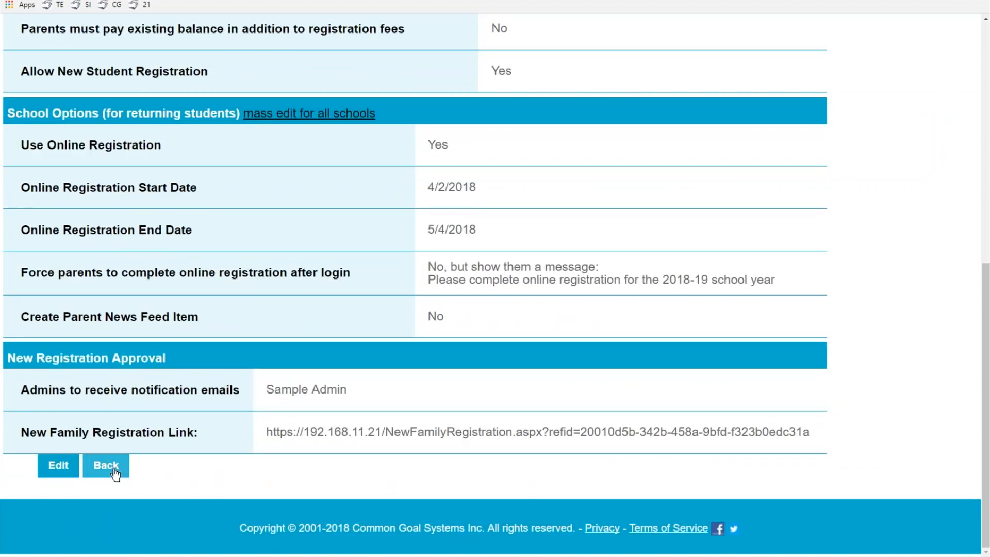
Go back to the Online Registration menu, open Student Registration Status, and select the student awaiting review
click(115, 474)
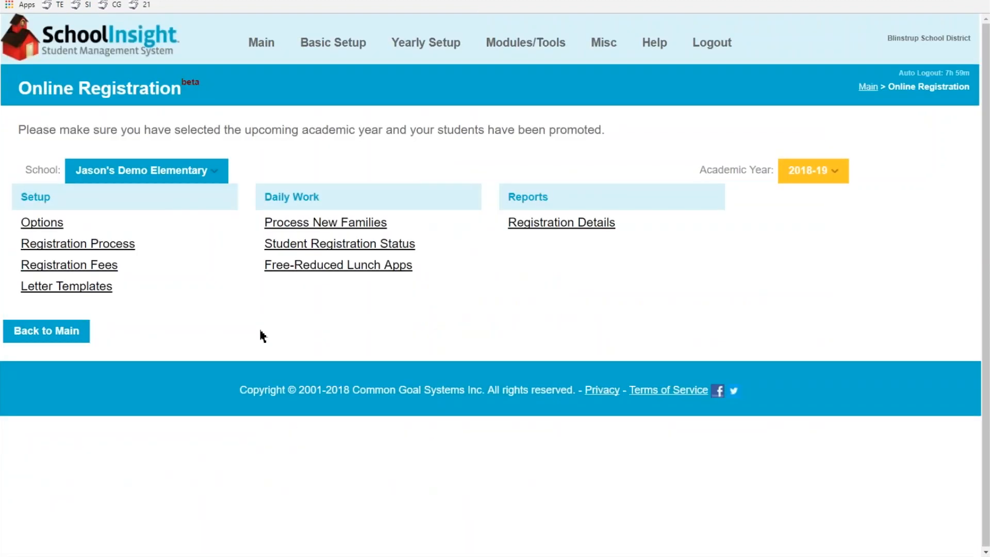
click(386, 246)
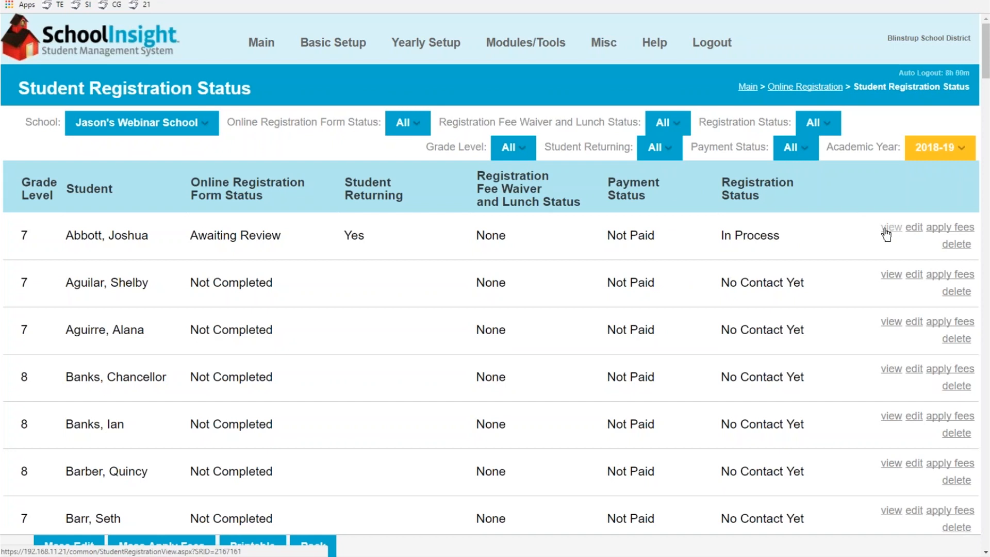
click(886, 228)
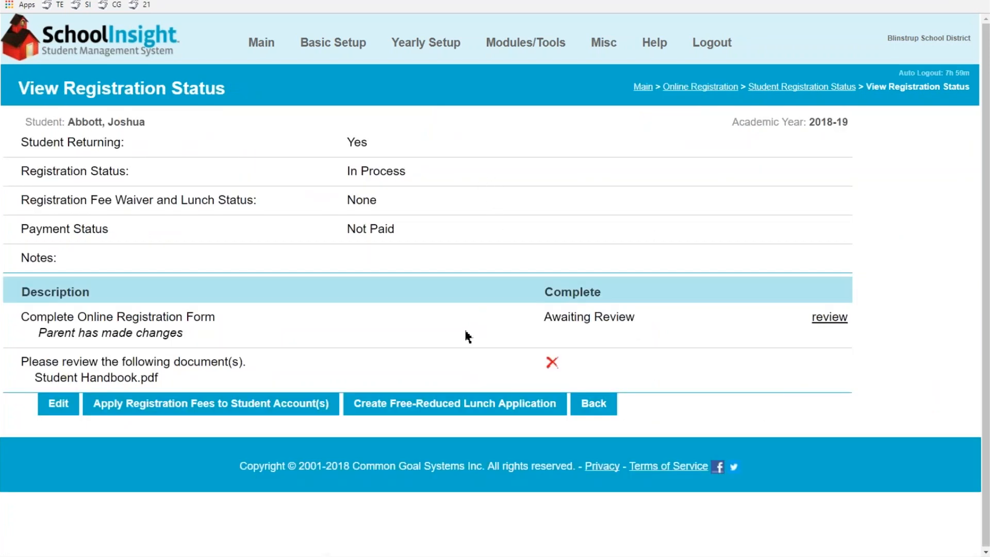
Open the review of the parent's form changes: device Y, updated addresses, new cell phone
drag(23, 332, 184, 334)
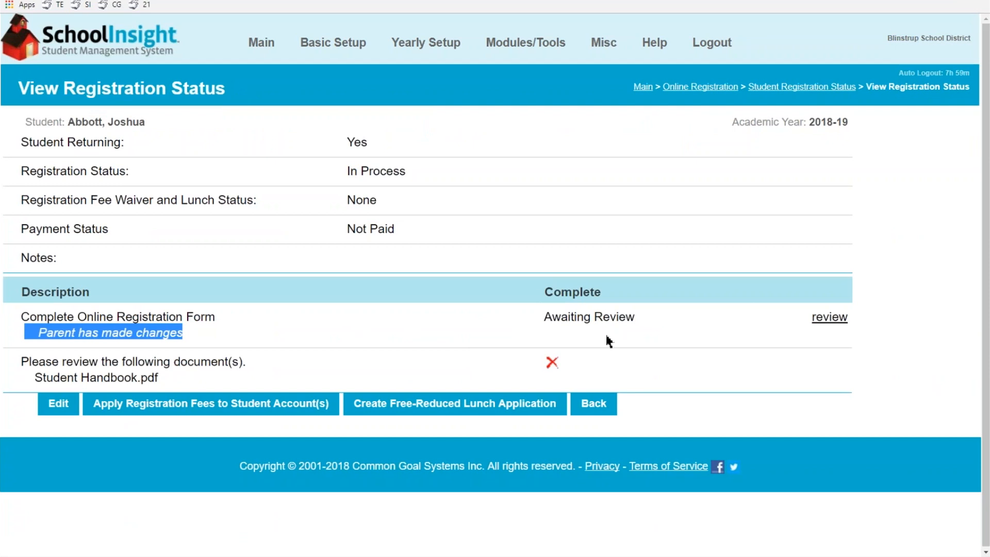
click(828, 323)
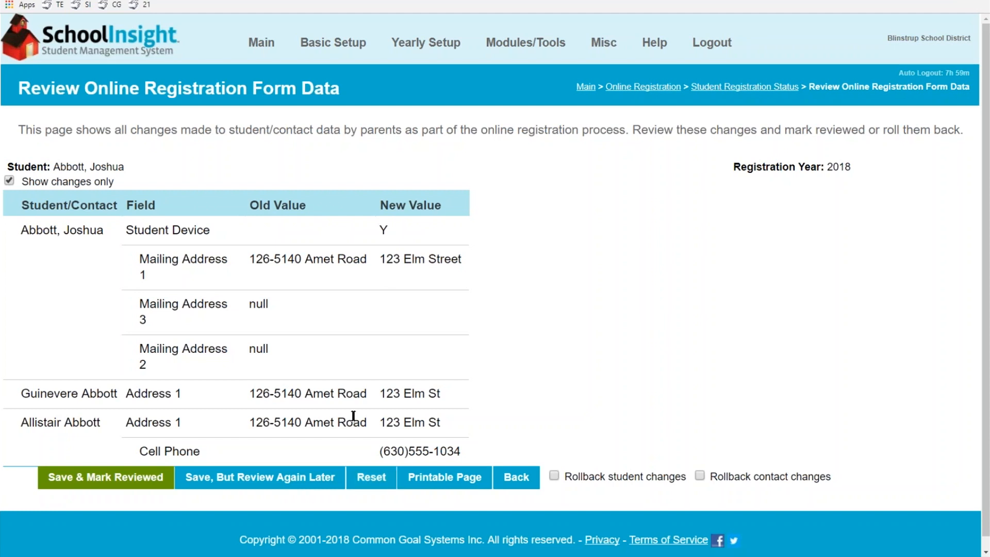
Save and mark the parent's changes reviewed so the form shows Completed/Reviewed
click(106, 476)
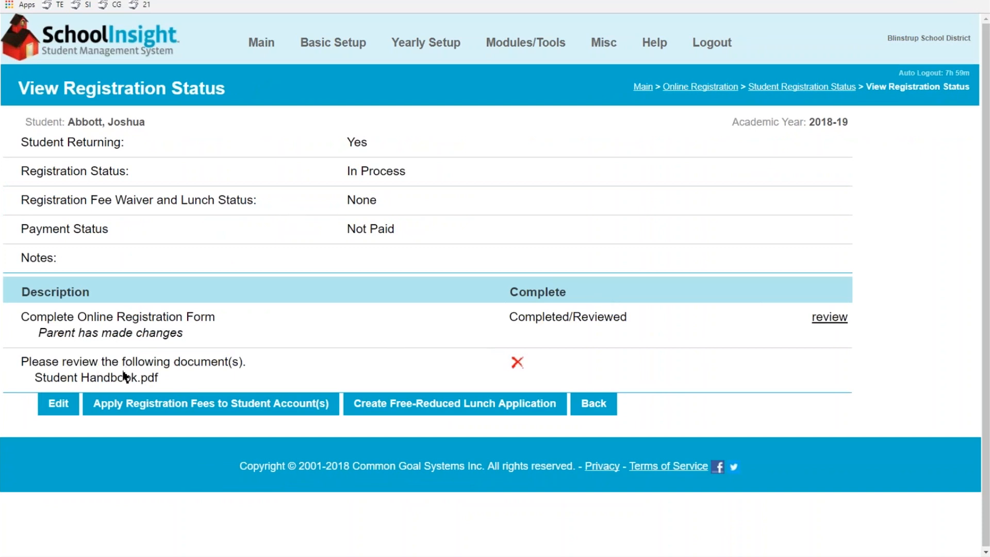
Set the payment status to Paid and Student Handbook.pdf to reviewed (Yes), and save
triple_click(347, 228)
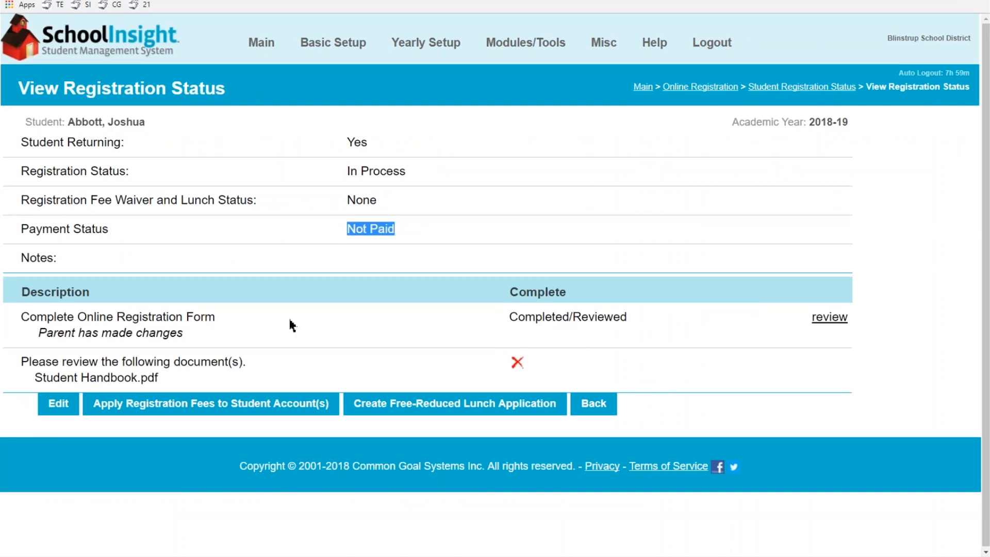
click(56, 407)
click(394, 238)
click(394, 255)
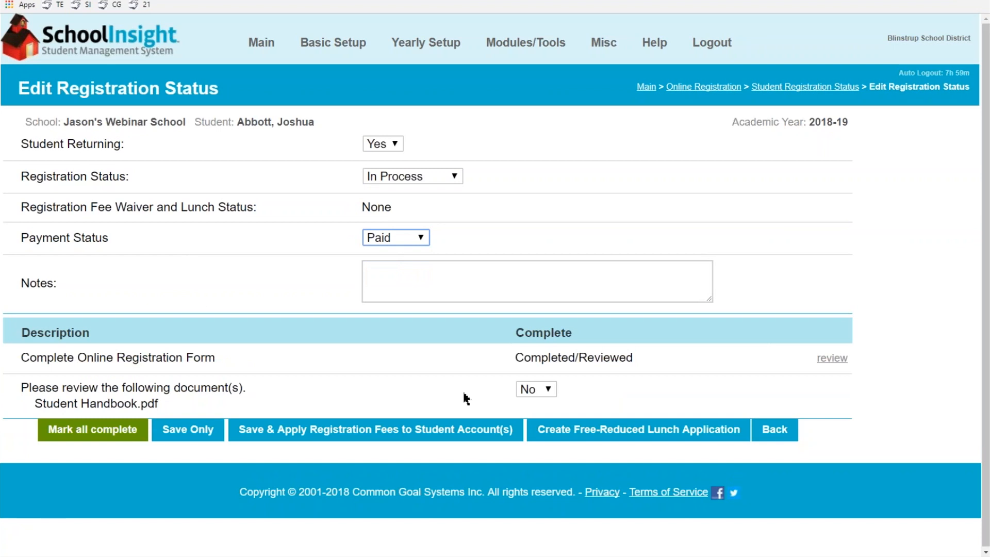
click(523, 390)
click(525, 406)
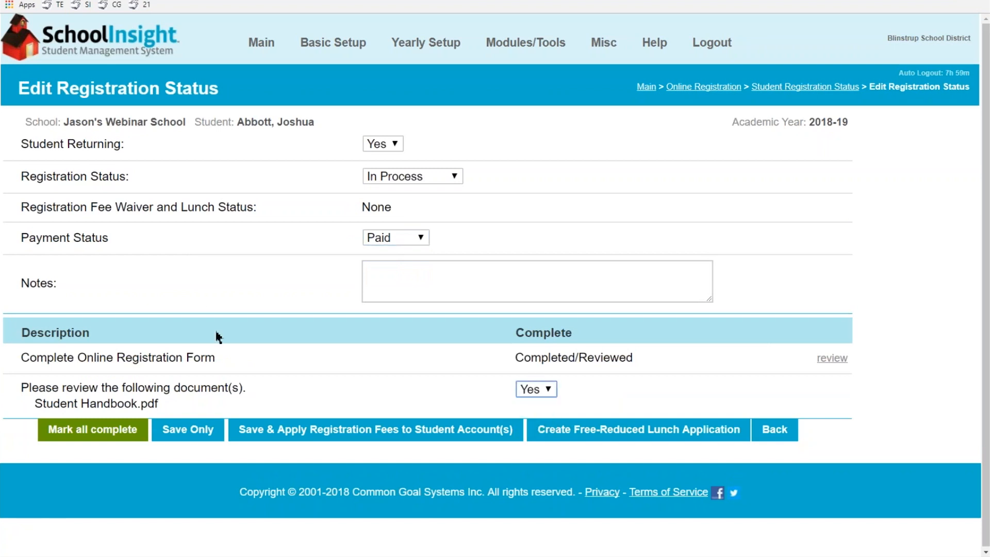
click(176, 431)
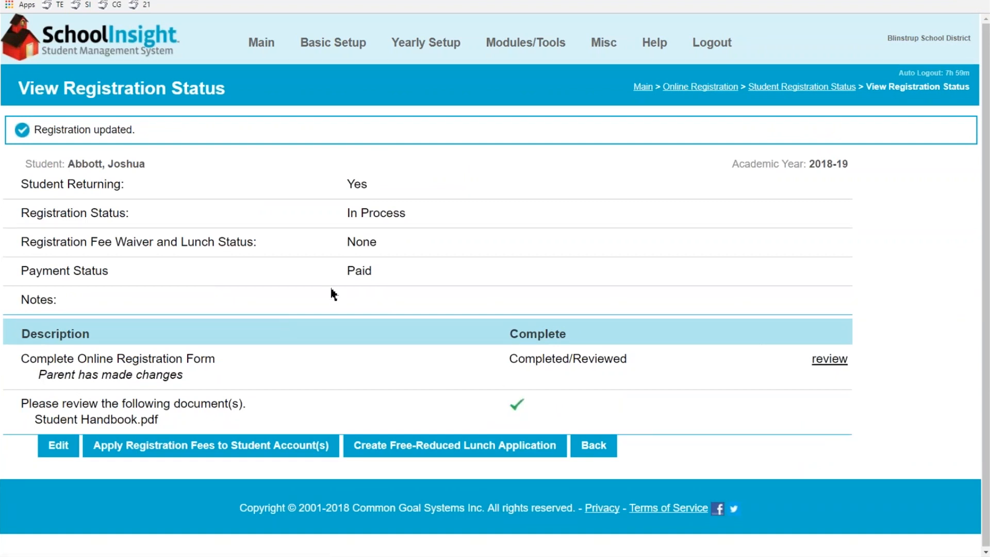
Set the registration status to Complete, save, and return to the status list
click(51, 448)
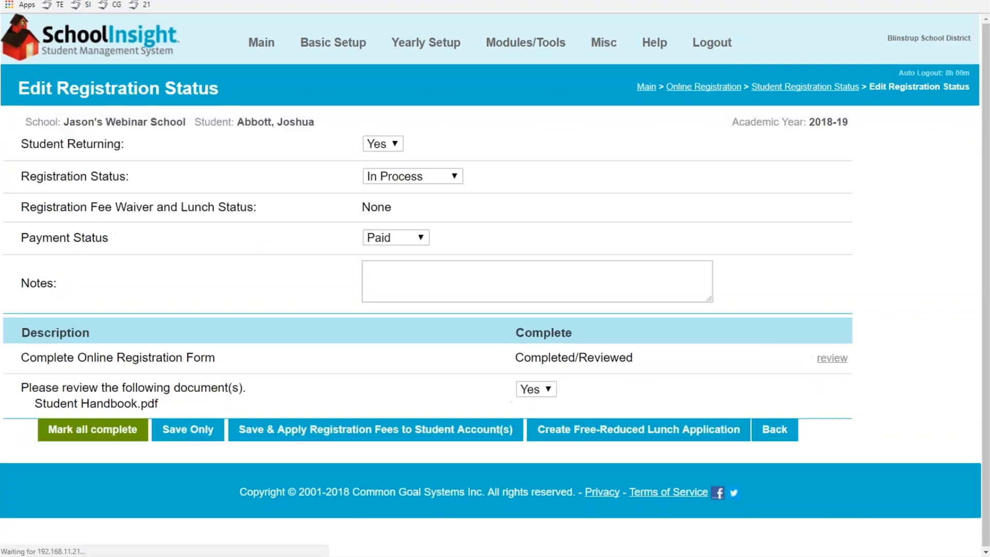
click(380, 177)
click(386, 231)
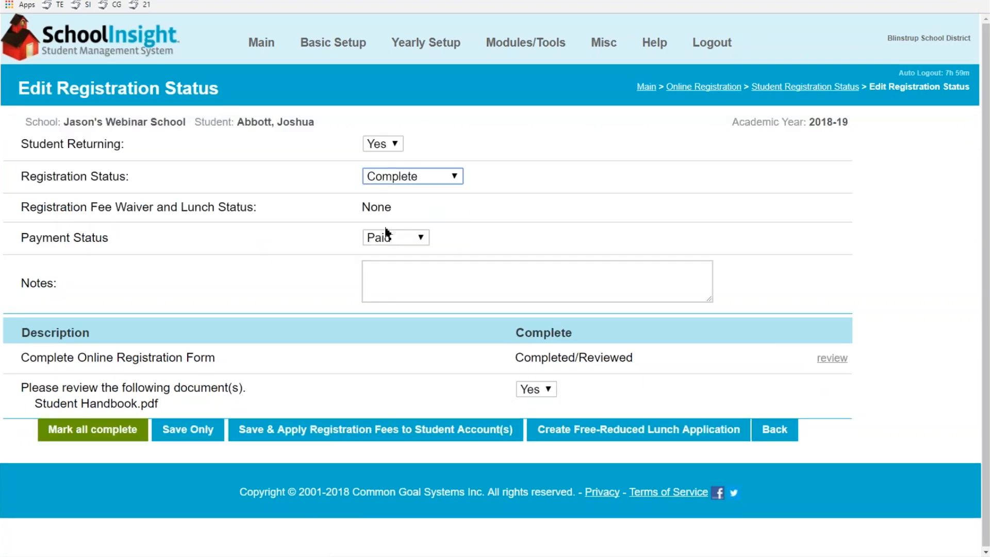
click(178, 435)
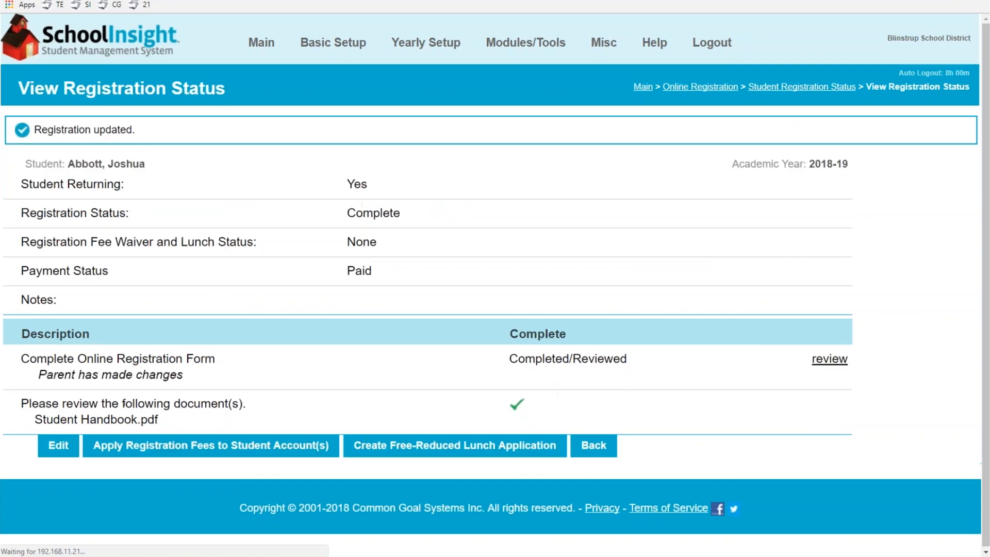
click(598, 446)
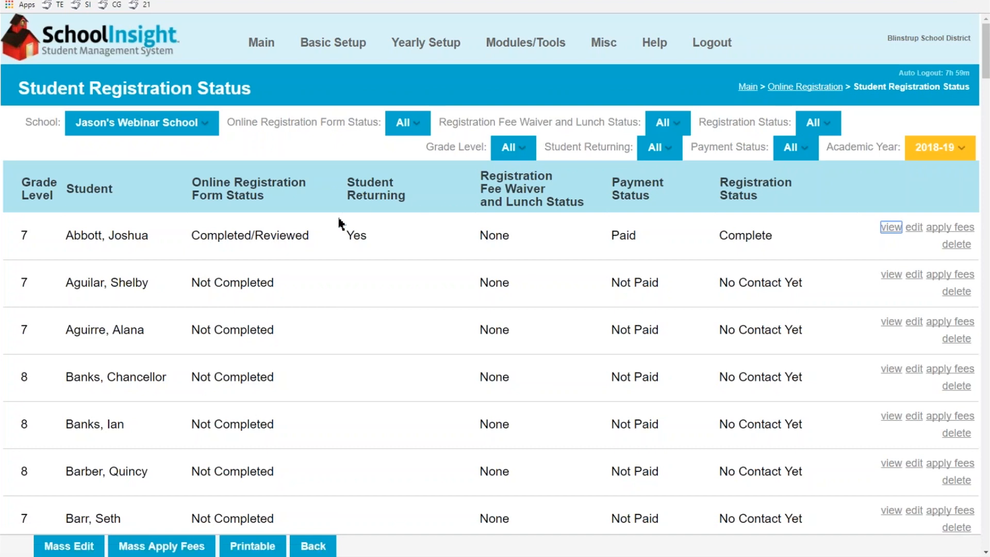
Check both parent contacts' updated address in Students - Single View, then return to Online Registration
mouse_move(420, 44)
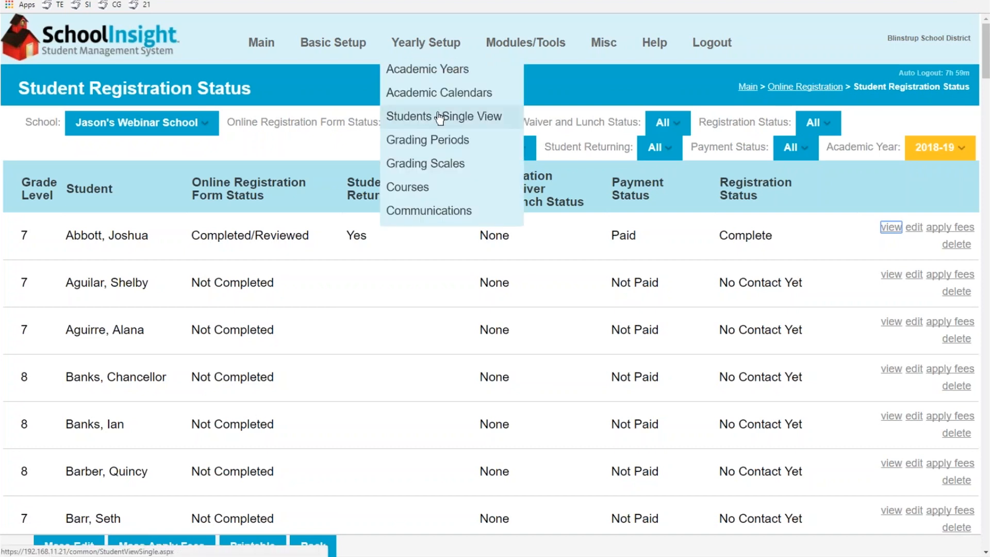
click(419, 115)
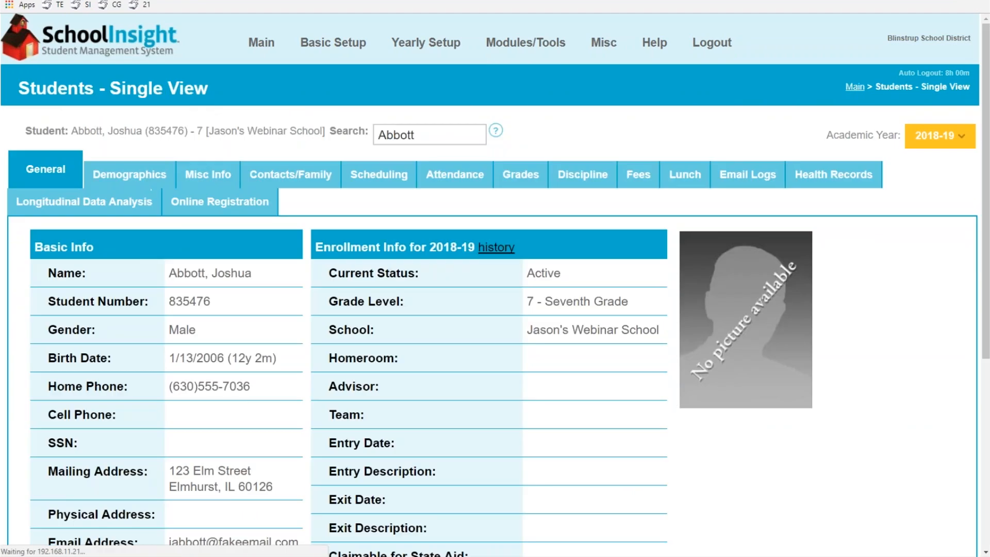
scroll(306, 60, down, 2)
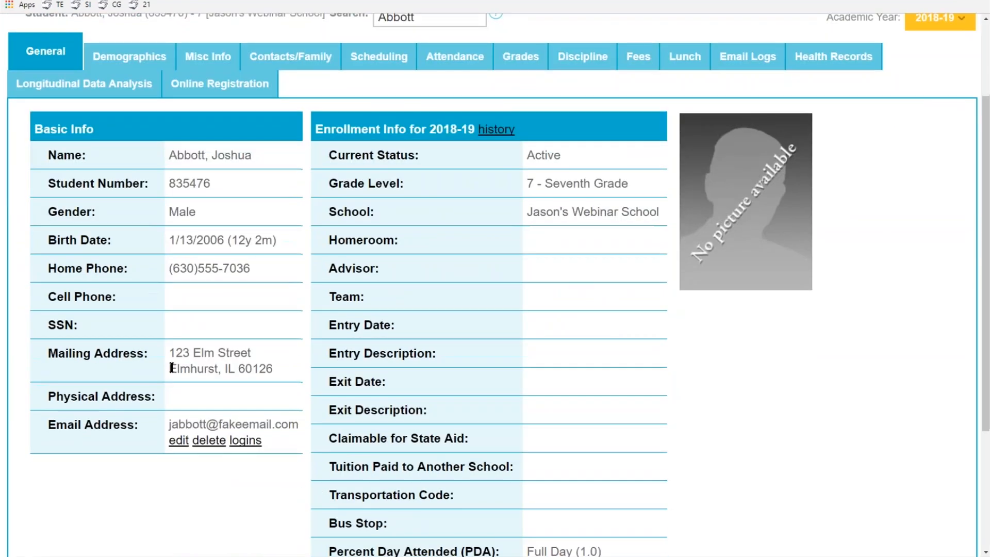
click(306, 60)
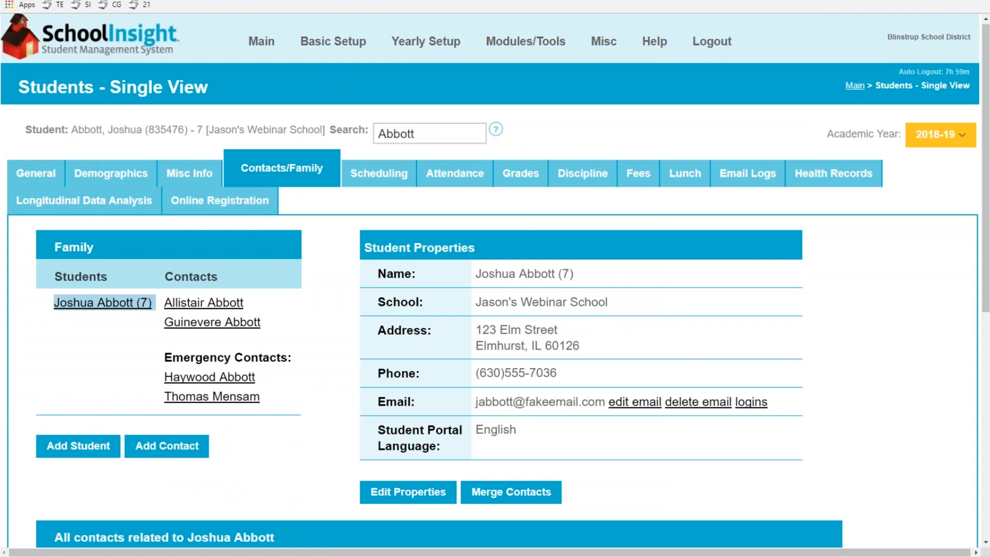
click(204, 303)
click(227, 325)
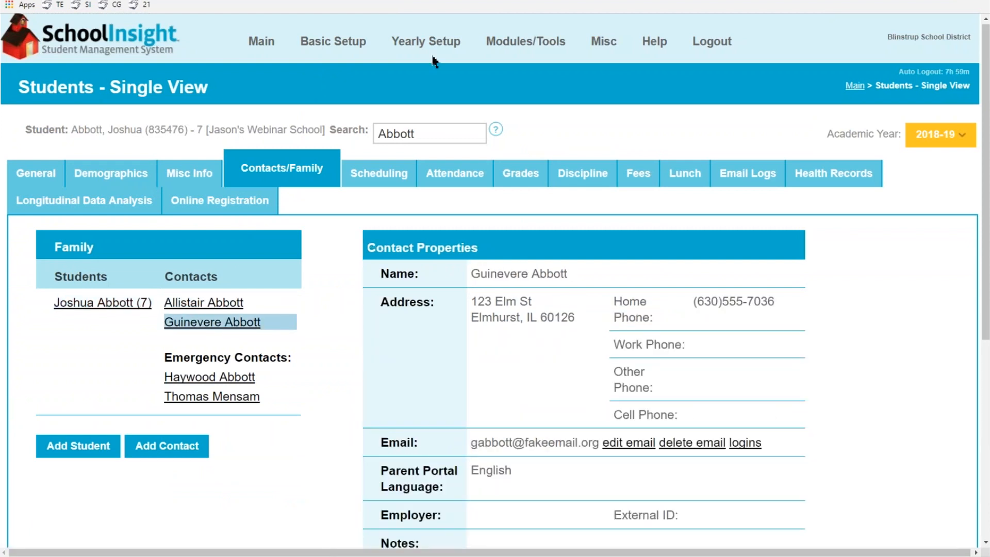
mouse_move(518, 48)
click(513, 235)
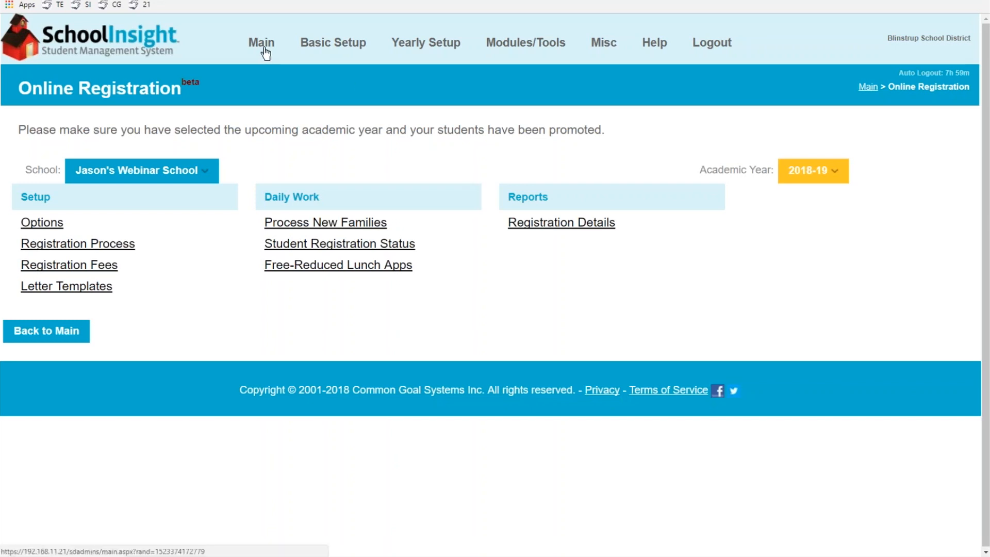
click(549, 227)
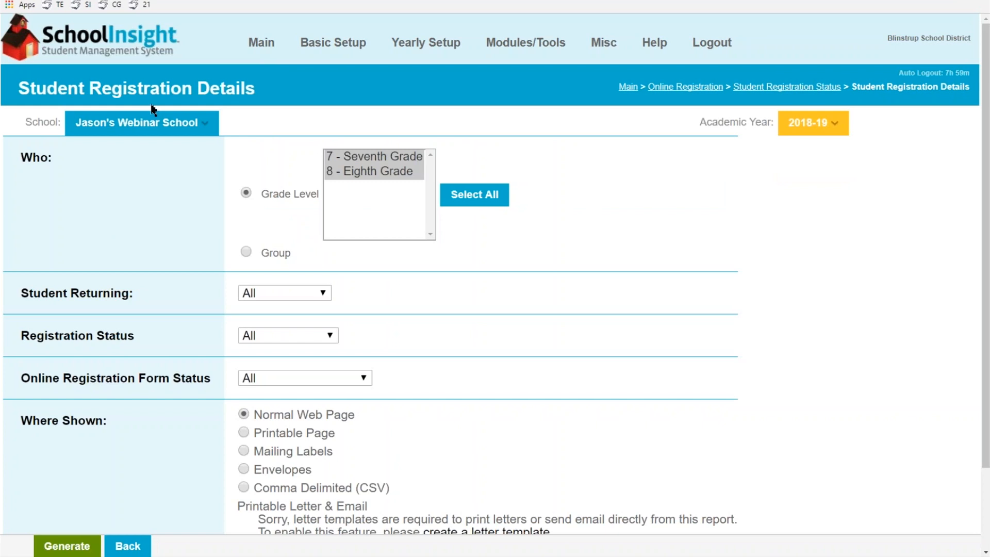
click(154, 122)
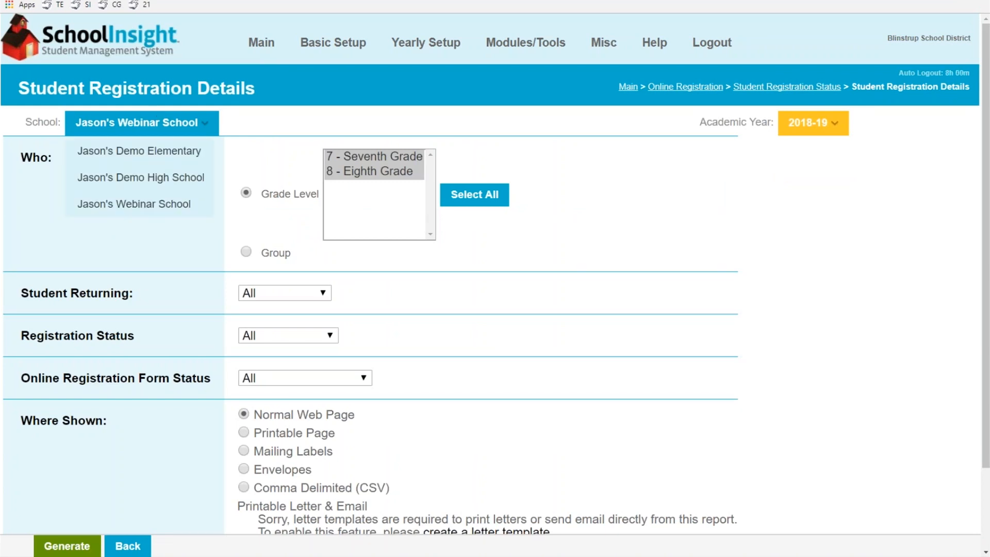
click(153, 122)
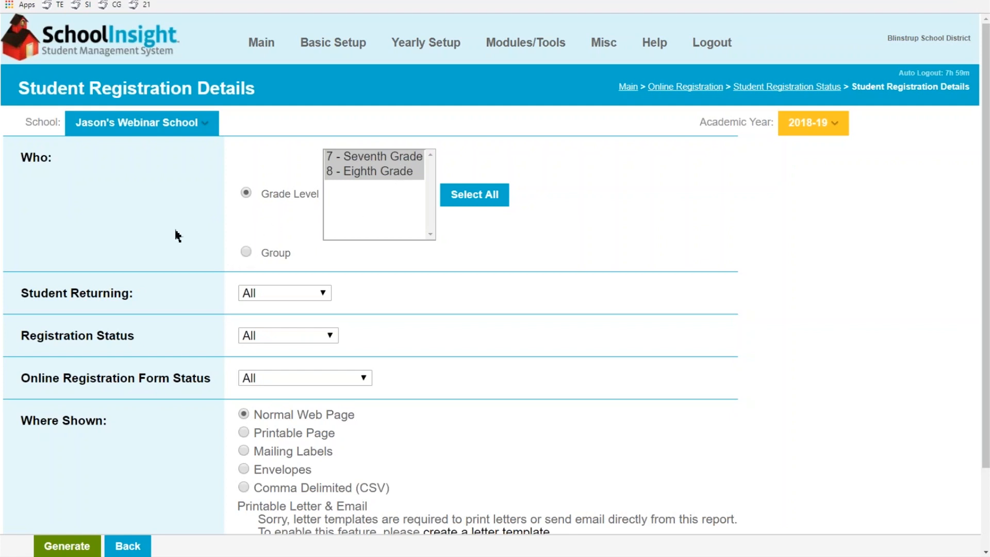
scroll(206, 216, down, 2)
click(313, 196)
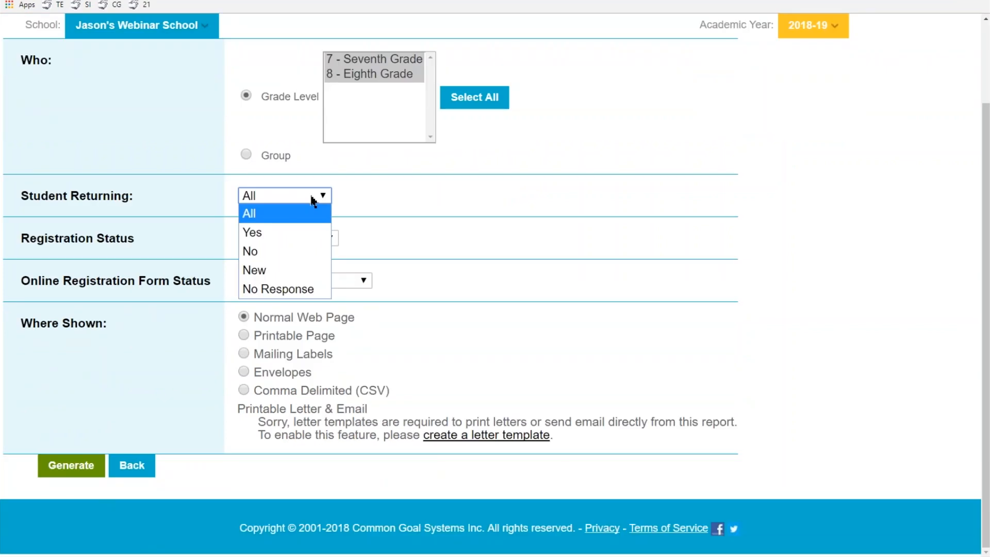
click(312, 200)
scroll(311, 201, up, 1)
click(292, 254)
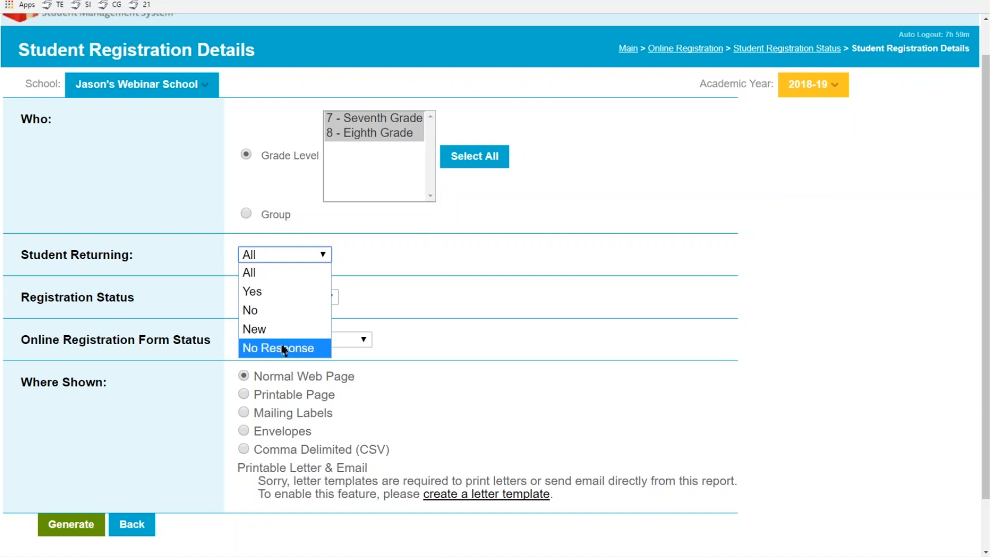
click(274, 277)
click(283, 300)
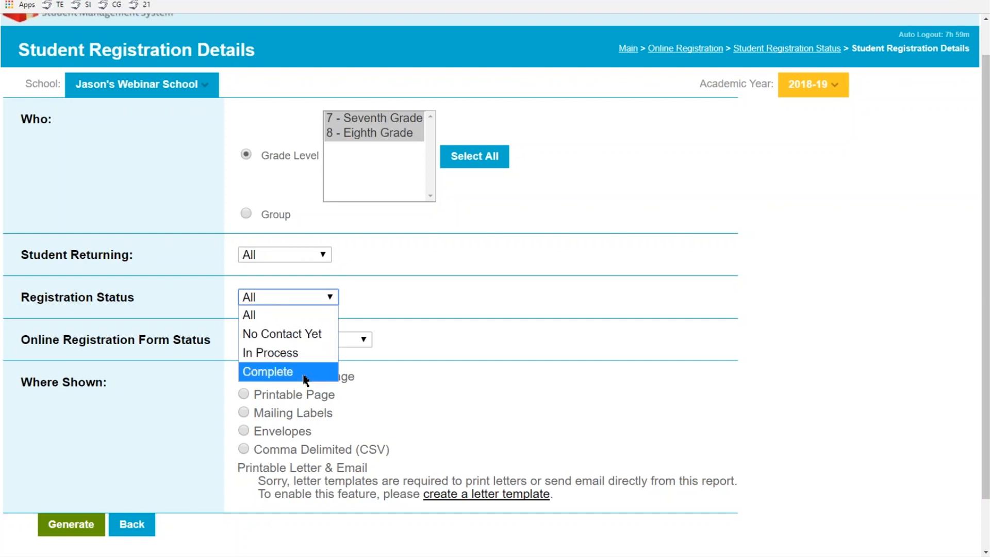
click(292, 315)
click(312, 340)
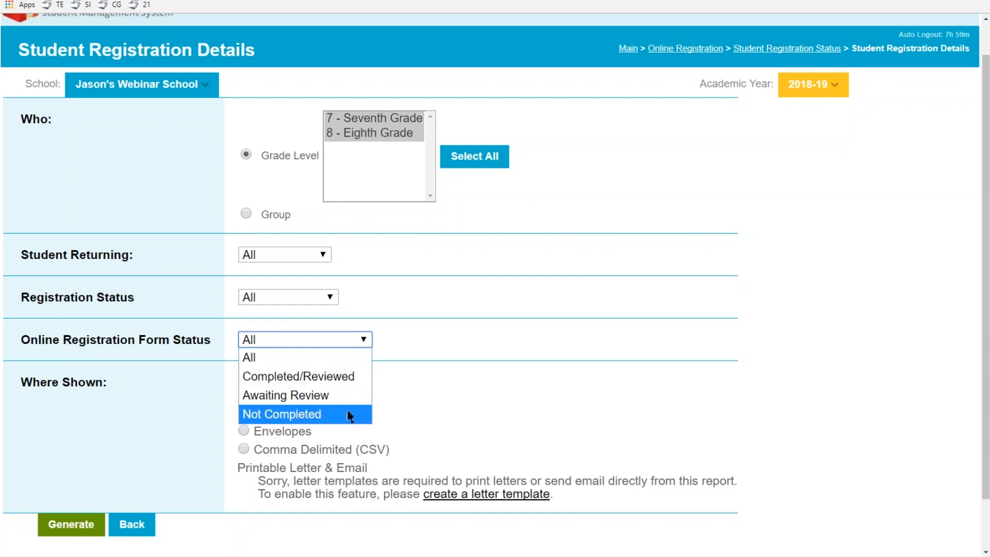
click(157, 382)
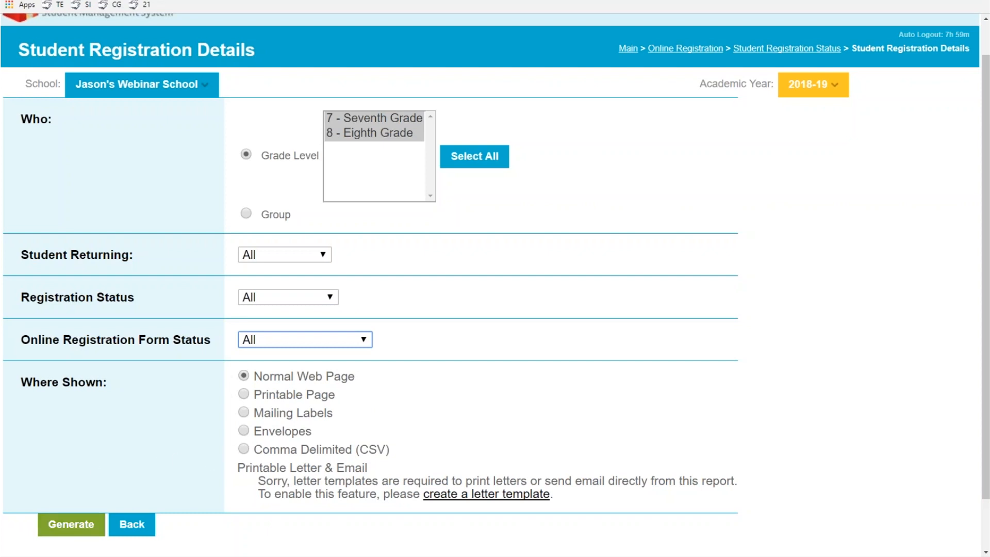
click(71, 524)
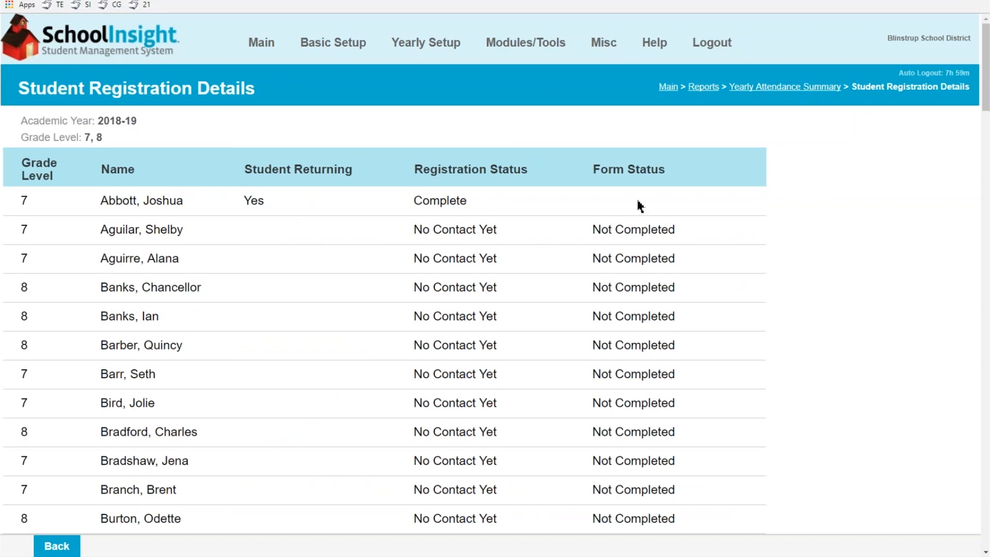
click(57, 545)
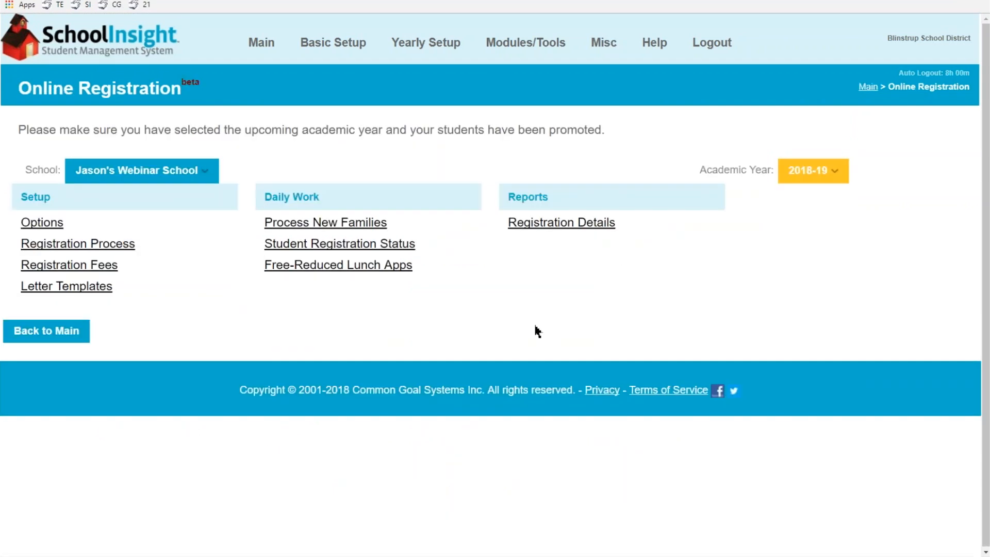